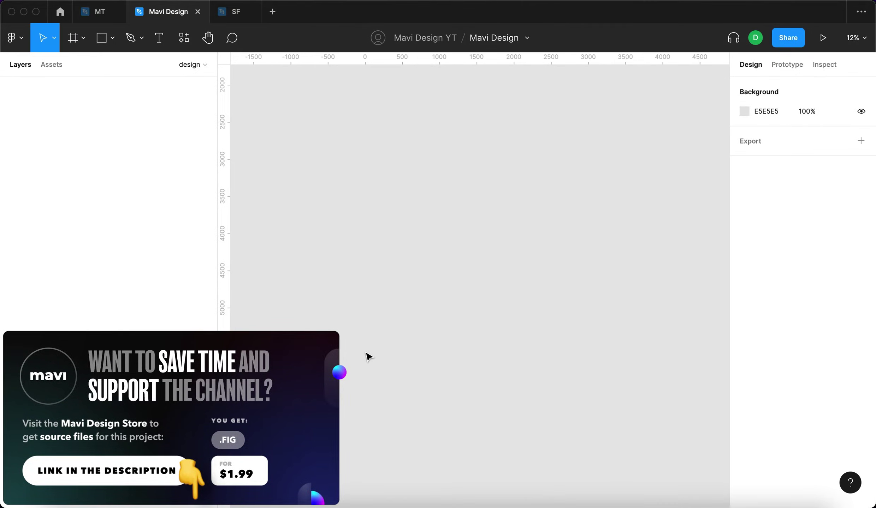
Step: Draw a rectangle and size it to 160 × 100
{"action": "key", "text": "r"}
{"action": "left_click_drag", "start_coordinate": [393, 221], "coordinate": [443, 245]}
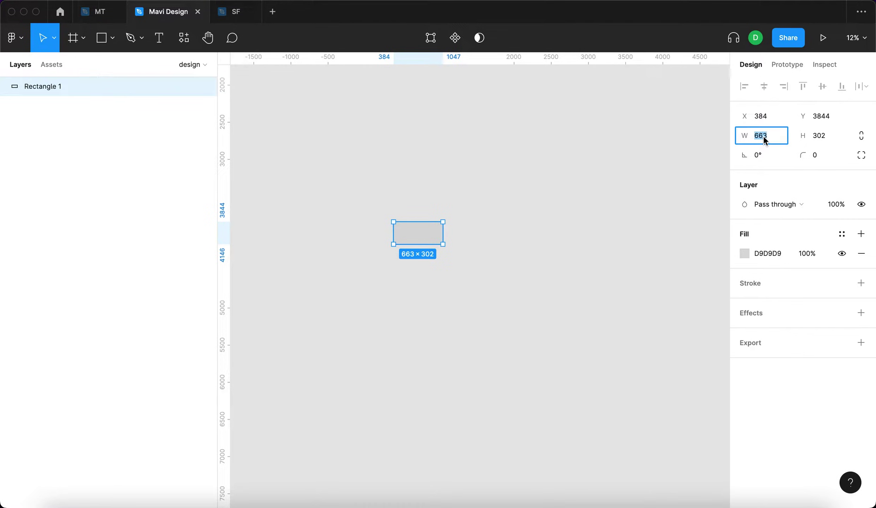
{"action": "type", "text": "160"}
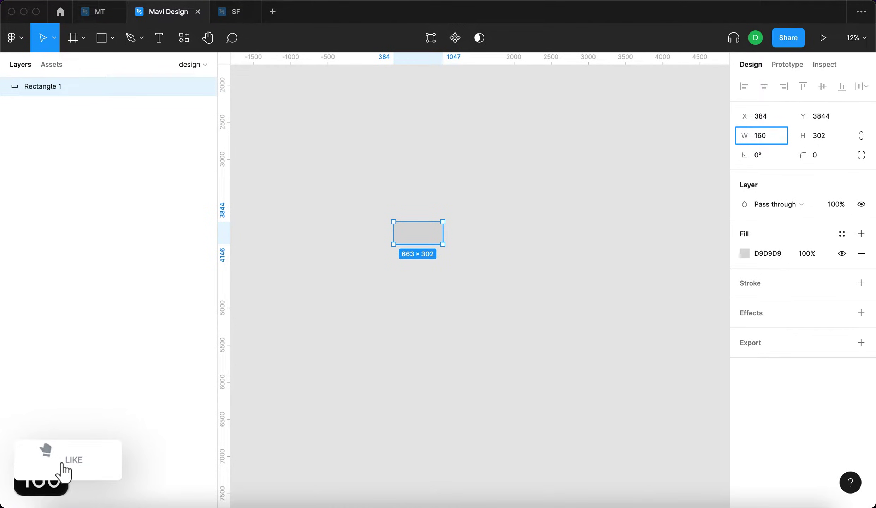
{"action": "key", "text": "Tab"}
{"action": "type", "text": "100"}
{"action": "key", "text": "Return"}
Step: Round the top-right and bottom-right corners to 50, then duplicate the rectangle
{"action": "scroll", "coordinate": [399, 233], "scroll_direction": "up", "scroll_amount": 10}
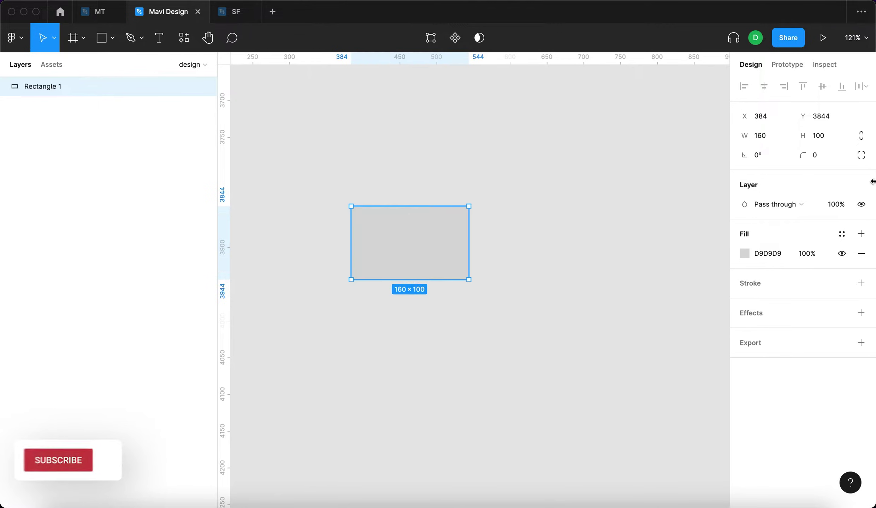
{"action": "left_click", "coordinate": [860, 155]}
{"action": "left_click", "coordinate": [773, 176]}
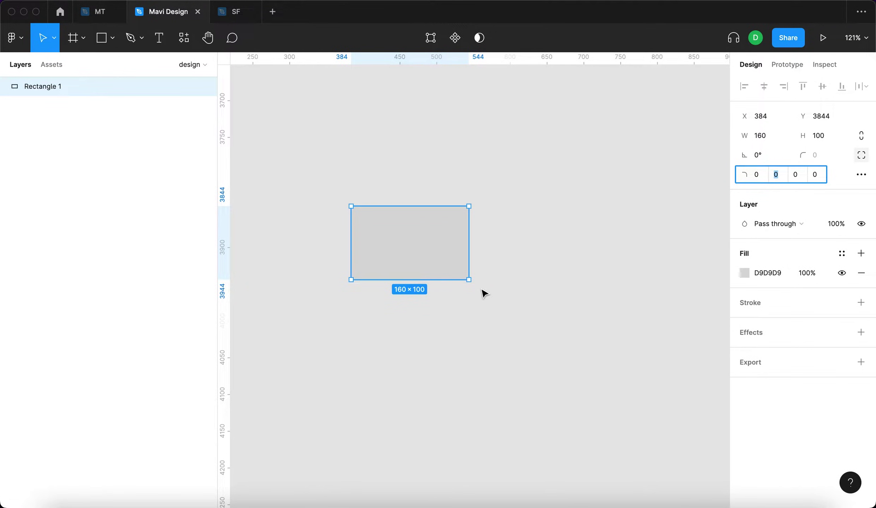
{"action": "type", "text": "50"}
{"action": "key", "text": "Return"}
{"action": "left_click", "coordinate": [796, 175]}
{"action": "type", "text": "50"}
{"action": "key", "text": "Return"}
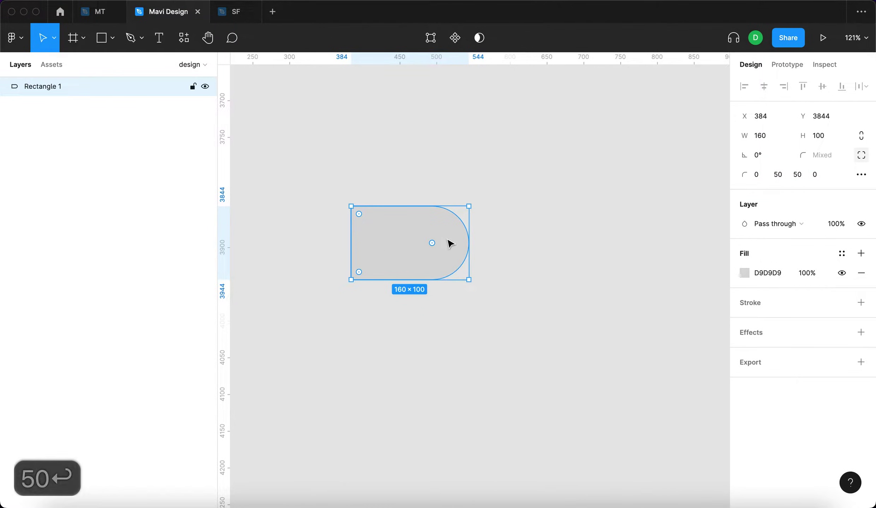
{"action": "key", "text": "super+d"}
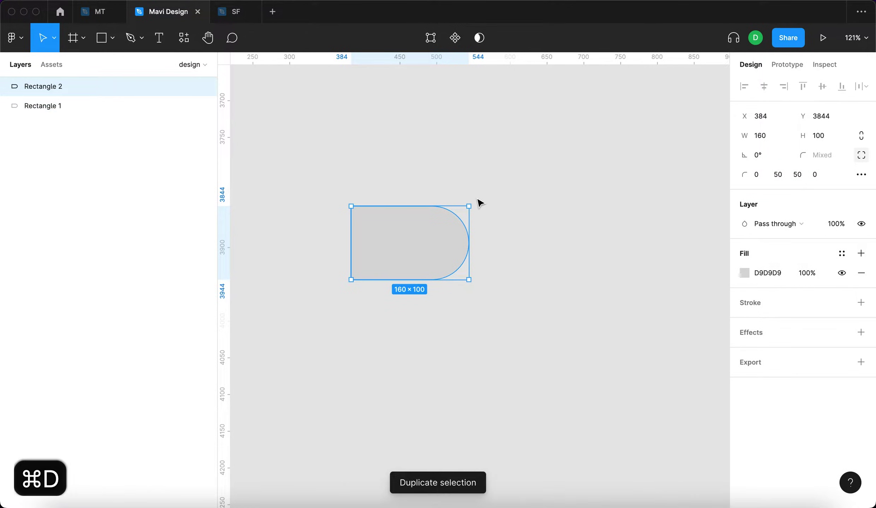
Step: Rotate the copy 90°, snap it onto the original, and union the two shapes
{"action": "left_click_drag", "start_coordinate": [477, 202], "coordinate": [379, 180]}
{"action": "left_click_drag", "start_coordinate": [400, 240], "coordinate": [377, 219]}
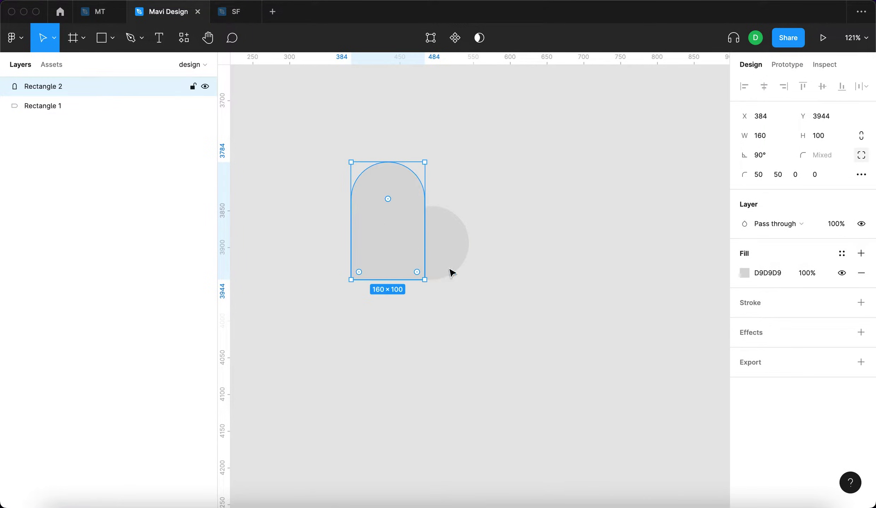
{"action": "left_click_drag", "start_coordinate": [588, 346], "coordinate": [332, 128]}
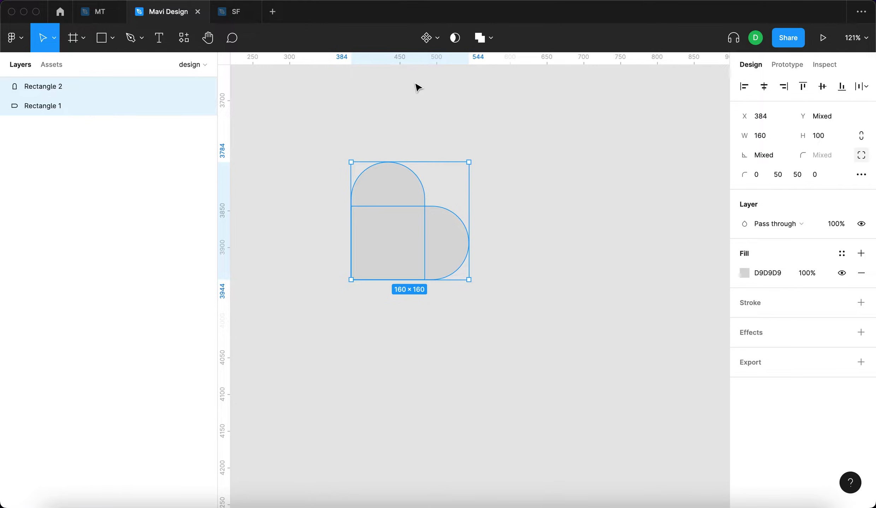
{"action": "left_click", "coordinate": [478, 40]}
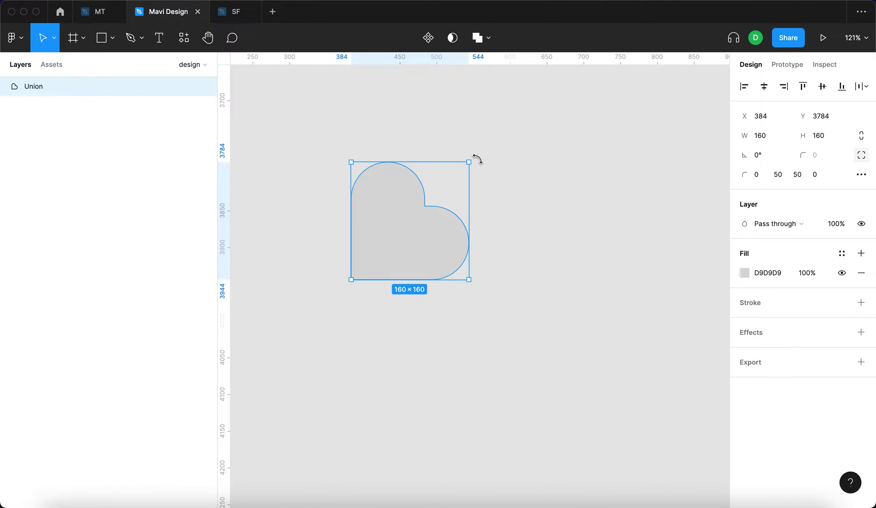
Step: Rotate the union 45° so the heart stands upright, flatten it, and reposition it
{"action": "left_click_drag", "start_coordinate": [478, 159], "coordinate": [407, 130]}
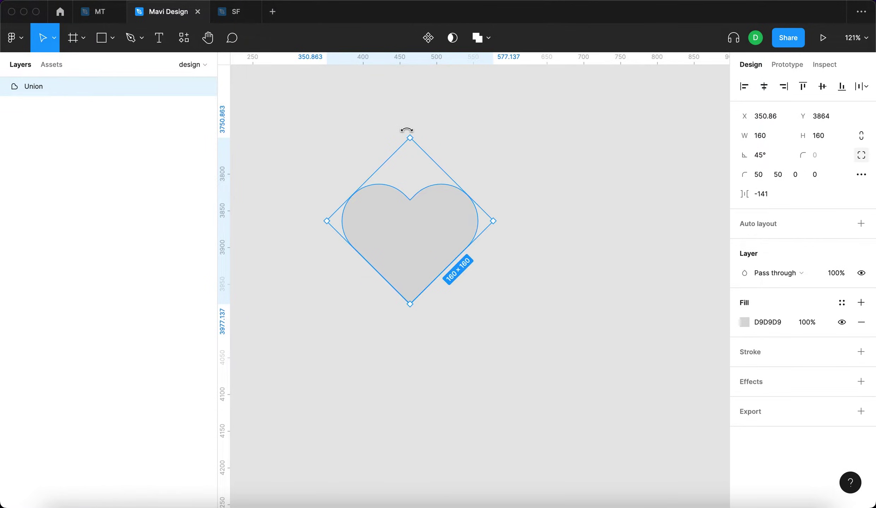
{"action": "key", "text": "super+e"}
{"action": "left_click", "coordinate": [594, 226]}
{"action": "left_click_drag", "start_coordinate": [434, 244], "coordinate": [533, 199]}
Step: Remove the heart's fill and give it a thicker black stroke of weight 12
{"action": "left_click", "coordinate": [583, 208]}
{"action": "key", "text": "super+z"}
{"action": "left_click", "coordinate": [860, 253]}
{"action": "left_click", "coordinate": [861, 264]}
{"action": "key", "text": "Up"}
{"action": "key", "text": "Up"}
{"action": "key", "text": "Up"}
{"action": "key", "text": "Up"}
{"action": "key", "text": "Up"}
{"action": "key", "text": "Up"}
{"action": "key", "text": "Up"}
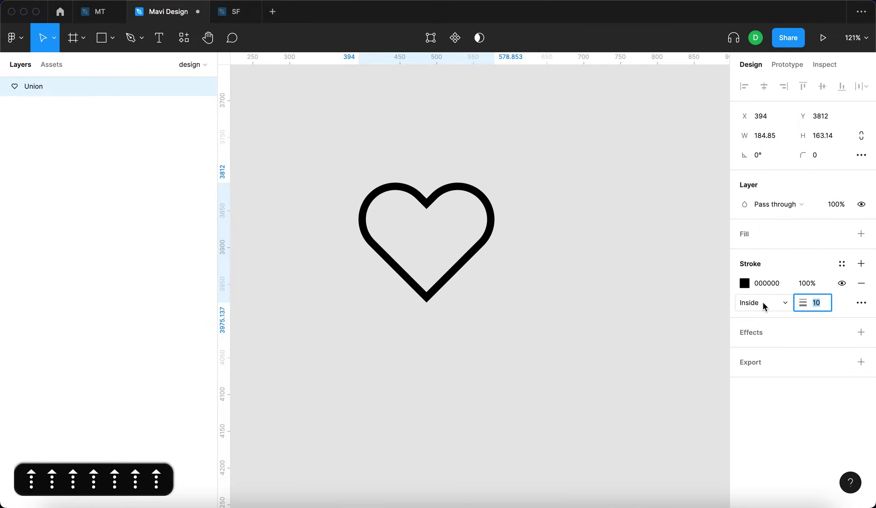
{"action": "left_click", "coordinate": [549, 345]}
Step: Rename the heart layer to 'heart' and make it a component
{"action": "scroll", "coordinate": [545, 346], "scroll_direction": "down", "scroll_amount": 5}
{"action": "scroll", "coordinate": [495, 317], "scroll_direction": "right", "scroll_amount": 3}
{"action": "left_click", "coordinate": [448, 286]}
{"action": "scroll", "coordinate": [470, 254], "scroll_direction": "down", "scroll_amount": 3}
{"action": "key", "text": "super+r"}
{"action": "type", "text": "heart"}
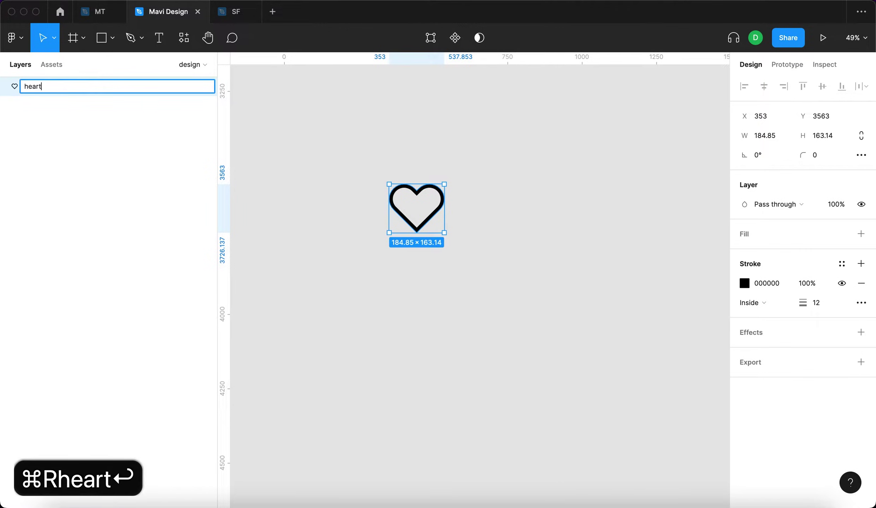
{"action": "key", "text": "Return"}
{"action": "left_click_drag", "start_coordinate": [474, 257], "coordinate": [360, 165]}
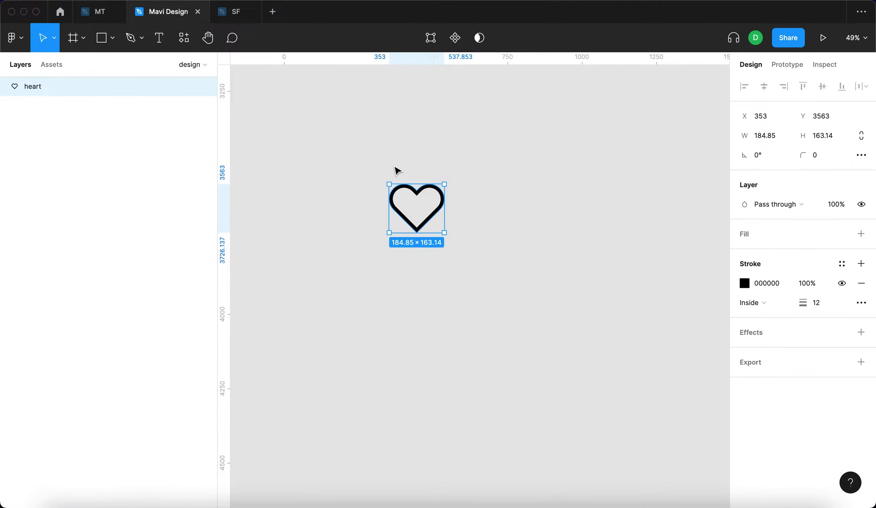
{"action": "left_click", "coordinate": [456, 38]}
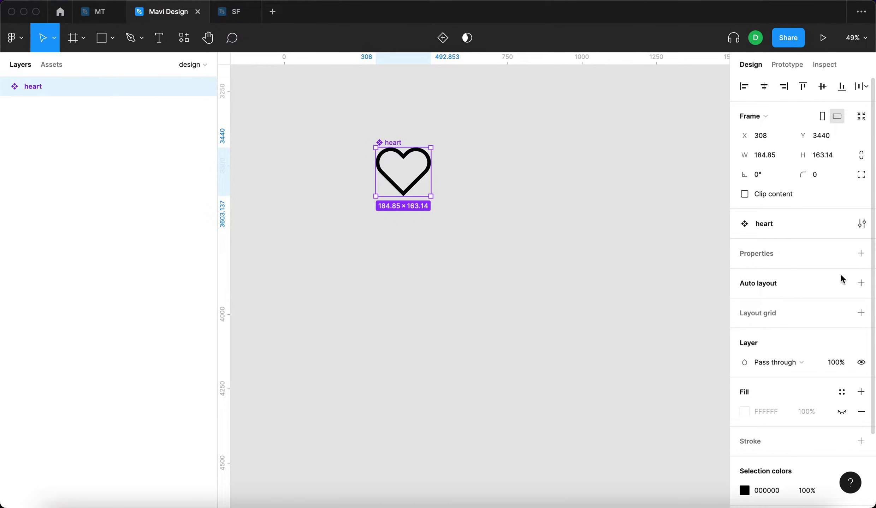
Step: Add a variant property to the component and name it 'state'
{"action": "left_click", "coordinate": [861, 253]}
{"action": "left_click", "coordinate": [786, 292]}
{"action": "left_click", "coordinate": [854, 256]}
{"action": "type", "text": "state"}
{"action": "key", "text": "Return"}
{"action": "left_click", "coordinate": [854, 254]}
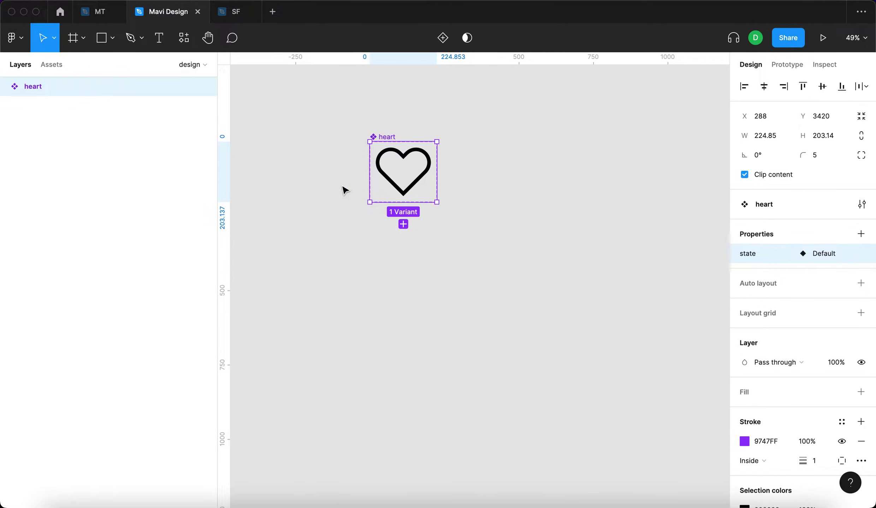
Step: Add the 'hover' and 'pressed down' variants below Default
{"action": "left_click", "coordinate": [417, 182]}
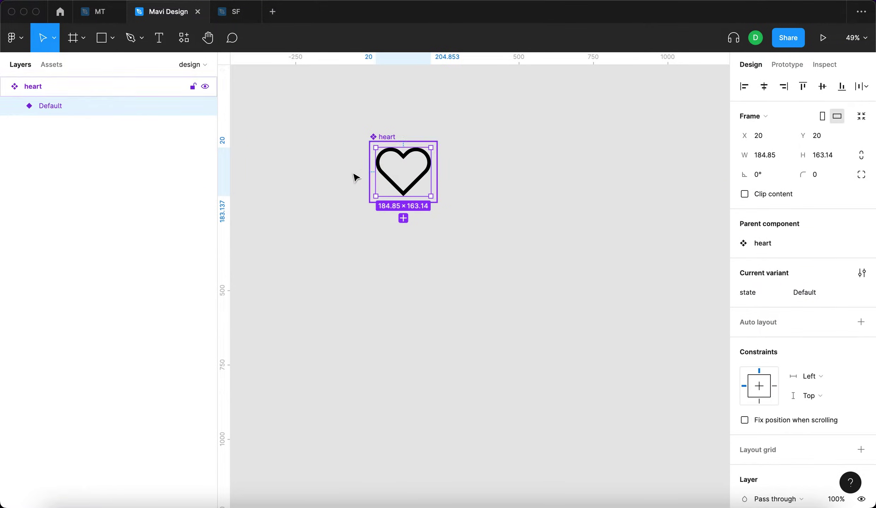
{"action": "left_click", "coordinate": [403, 219]}
{"action": "type", "text": "hover"}
{"action": "key", "text": "Return"}
{"action": "key", "text": "Escape"}
{"action": "left_click", "coordinate": [859, 304]}
{"action": "left_click", "coordinate": [415, 226]}
{"action": "left_click", "coordinate": [400, 263]}
{"action": "type", "text": "pressed down"}
{"action": "key", "text": "Return"}
Step: Add the 'expanded' and 'final' variants and spread the stack to 29 spacing
{"action": "left_click", "coordinate": [400, 312]}
{"action": "type", "text": "expanded"}
{"action": "key", "text": "Return"}
{"action": "left_click", "coordinate": [400, 361]}
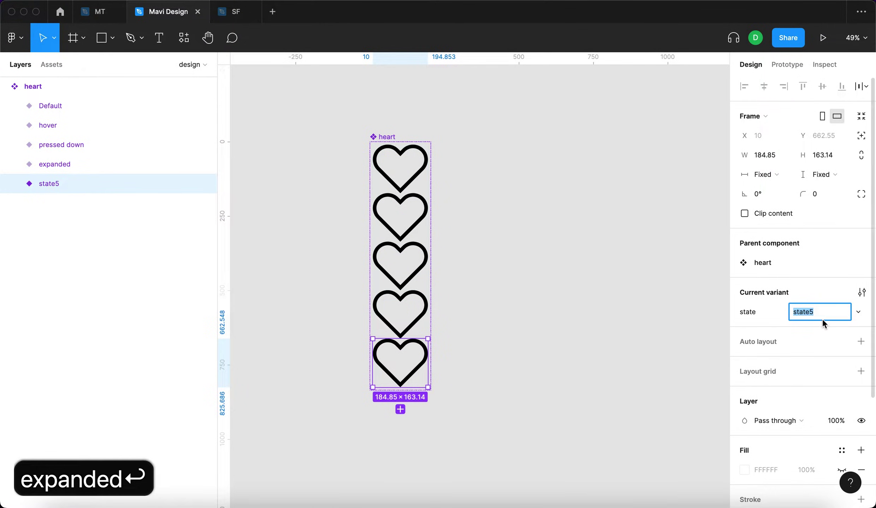
{"action": "type", "text": "final"}
{"action": "key", "text": "Return"}
{"action": "left_click", "coordinate": [604, 278]}
{"action": "left_click", "coordinate": [386, 133]}
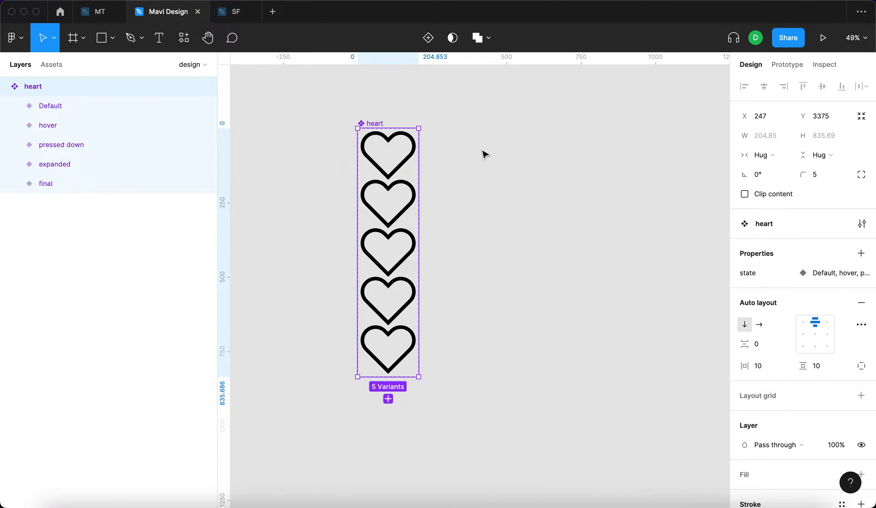
{"action": "left_click_drag", "start_coordinate": [745, 345], "coordinate": [840, 369]}
Step: Select the hover variant's heart outline and turn its stroke grey
{"action": "left_click", "coordinate": [477, 230]}
{"action": "left_click", "coordinate": [432, 188]}
{"action": "left_click", "coordinate": [384, 126]}
{"action": "scroll", "coordinate": [436, 212], "scroll_direction": "up", "scroll_amount": 3}
{"action": "double_click", "coordinate": [388, 244]}
{"action": "left_click", "coordinate": [383, 180]}
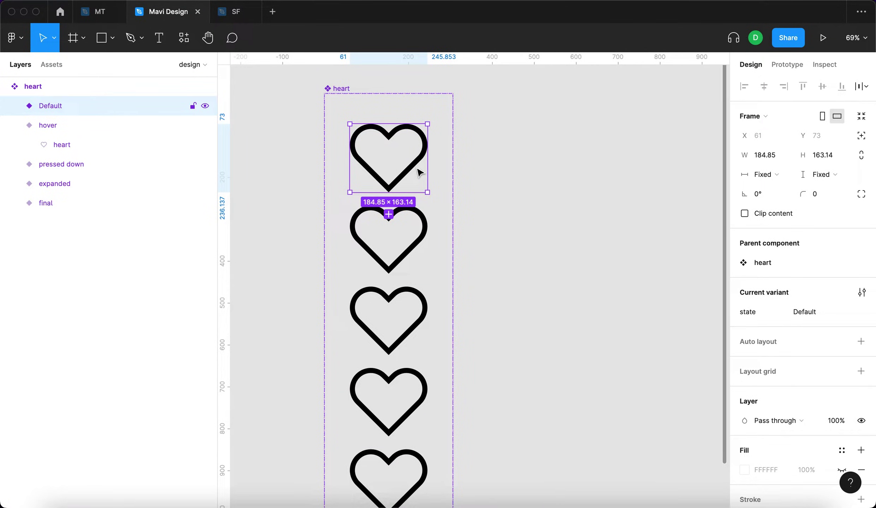
{"action": "left_click", "coordinate": [412, 252]}
{"action": "left_click", "coordinate": [85, 142]}
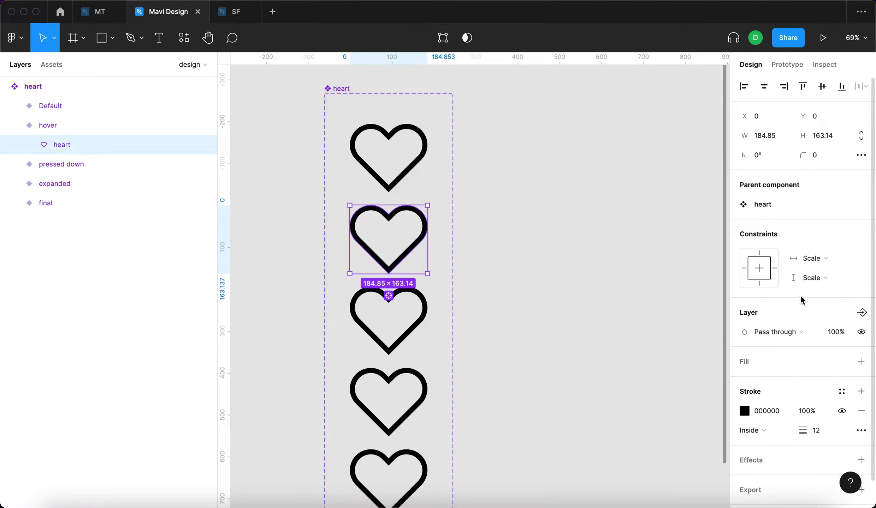
{"action": "left_click", "coordinate": [745, 411]}
{"action": "mouse_move", "coordinate": [629, 345]}
{"action": "left_mouse_down"}
{"action": "mouse_move", "coordinate": [608, 313]}
{"action": "mouse_move", "coordinate": [565, 301]}
{"action": "mouse_move", "coordinate": [555, 280]}
{"action": "left_mouse_up"}
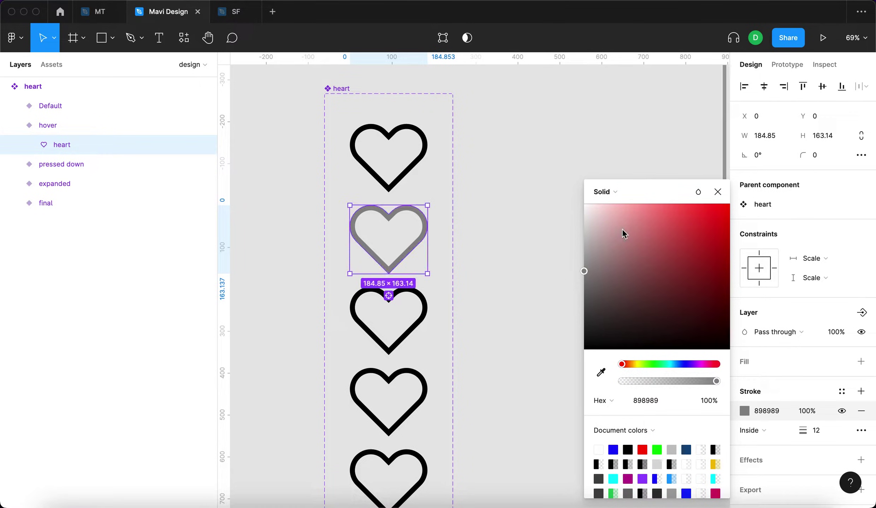
{"action": "left_click", "coordinate": [717, 192]}
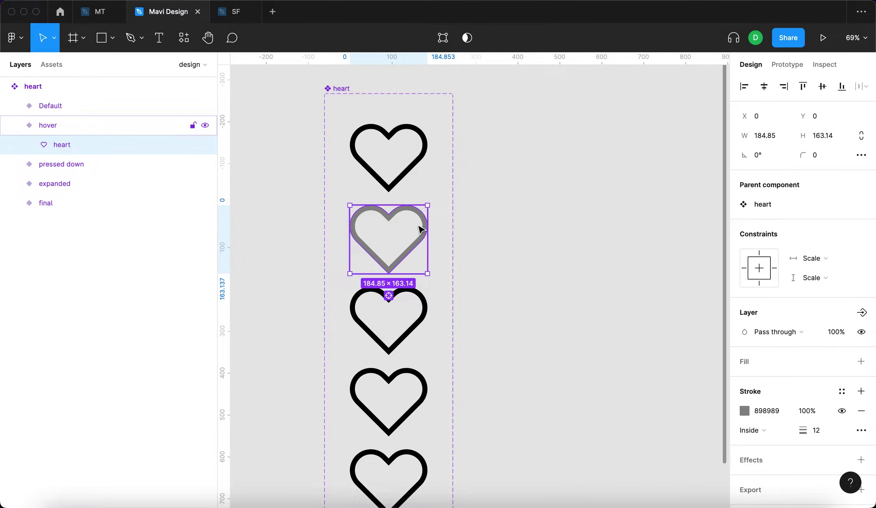
Step: Lighten the hover heart's stroke colour to ABABAB
{"action": "key", "text": "k"}
{"action": "scroll", "coordinate": [426, 206], "scroll_direction": "up", "scroll_amount": 5}
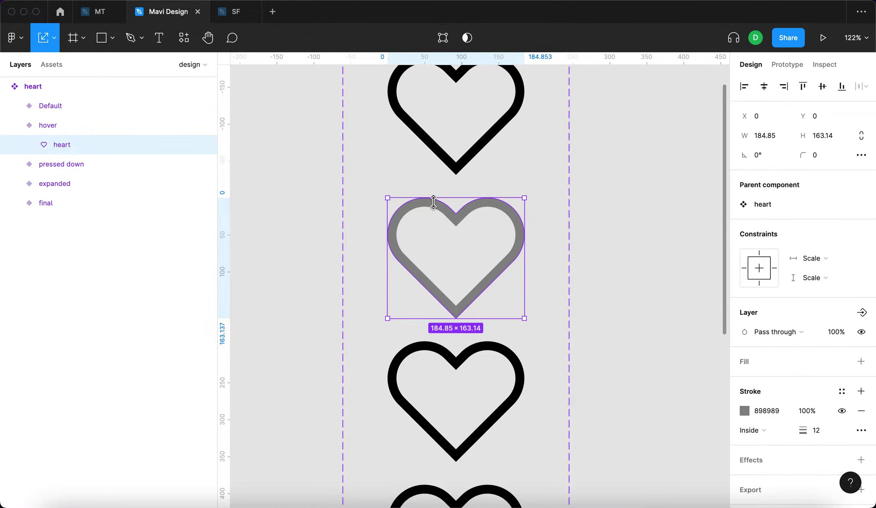
{"action": "scroll", "coordinate": [429, 200], "scroll_direction": "down", "scroll_amount": 3}
{"action": "left_click", "coordinate": [744, 411]}
{"action": "left_click_drag", "start_coordinate": [648, 288], "coordinate": [551, 257]}
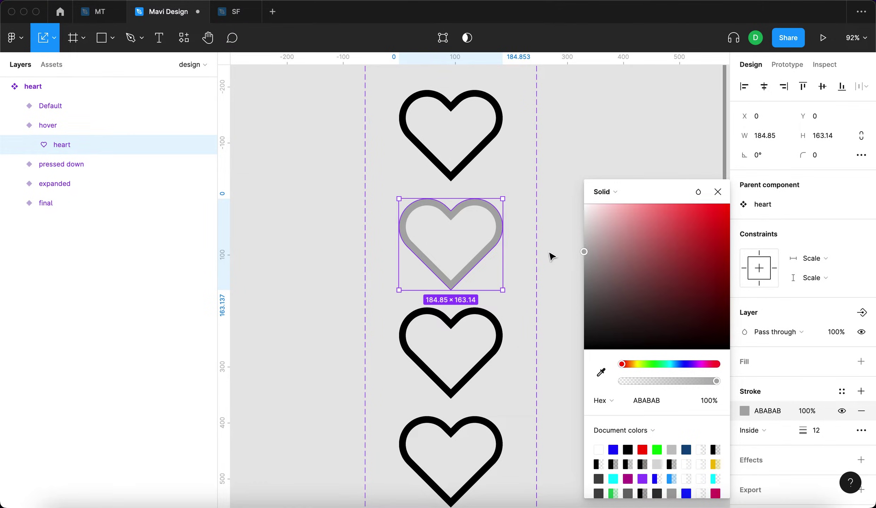
{"action": "left_click", "coordinate": [717, 191]}
Step: Apply the same ABABAB grey to the pressed down heart's outline with the eyedropper
{"action": "left_click", "coordinate": [500, 326]}
{"action": "left_click", "coordinate": [15, 165]}
{"action": "left_click", "coordinate": [81, 187]}
{"action": "key", "text": "i"}
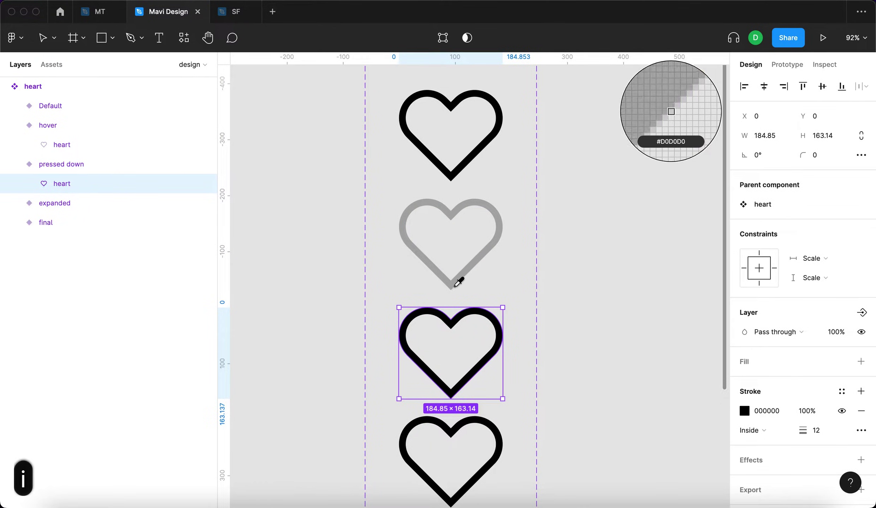
{"action": "left_click", "coordinate": [457, 279]}
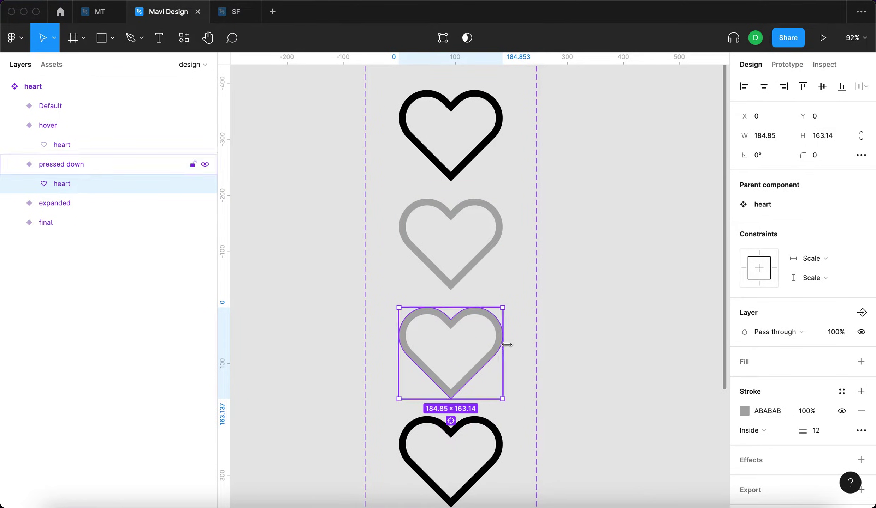
Step: Scale the pressed down heart down about its centre to roughly 151 × 133
{"action": "key", "text": "k"}
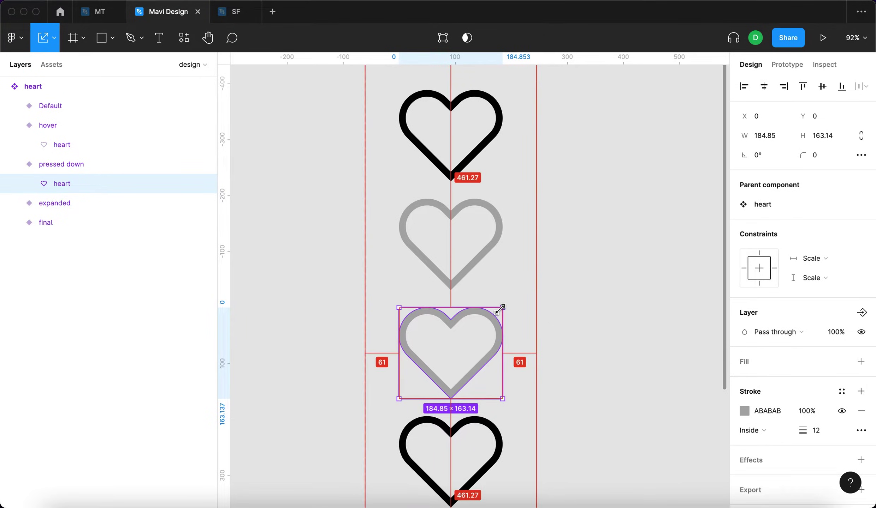
{"action": "mouse_move", "coordinate": [503, 307]}
{"action": "left_mouse_down"}
{"action": "mouse_move", "coordinate": [488, 323]}
{"action": "mouse_move", "coordinate": [494, 319]}
{"action": "left_mouse_up"}
{"action": "left_click", "coordinate": [559, 330]}
{"action": "scroll", "coordinate": [559, 330], "scroll_direction": "down", "scroll_amount": 2}
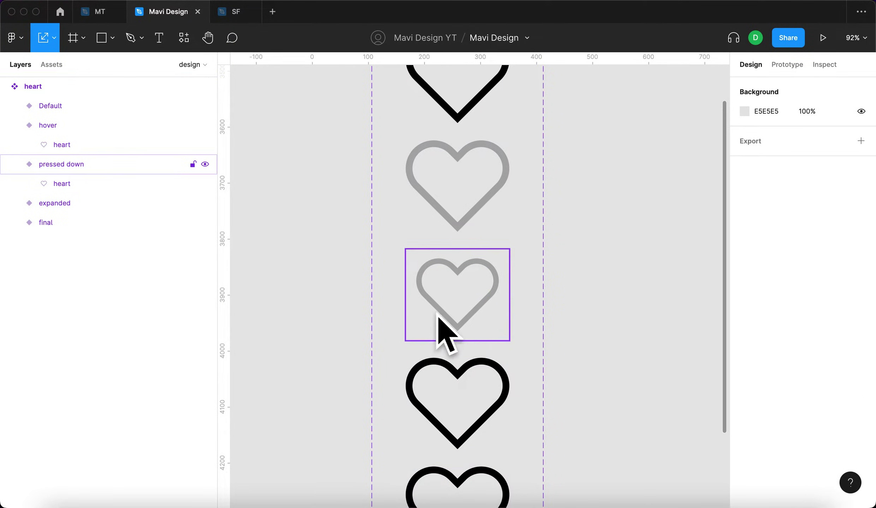
{"action": "scroll", "coordinate": [498, 317], "scroll_direction": "down", "scroll_amount": 3}
{"action": "left_click", "coordinate": [491, 309]}
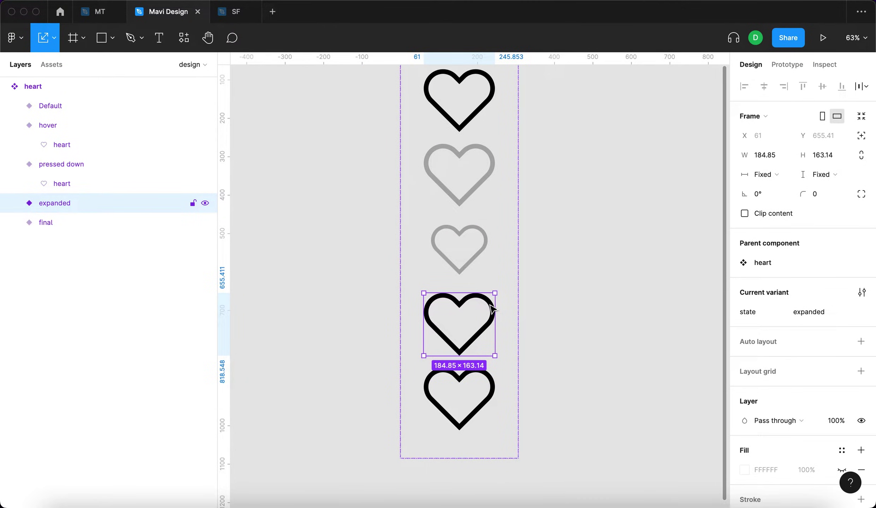
Step: Enlarge the expanded heart from its centre to 243.15 × 214.58
{"action": "left_click", "coordinate": [491, 309]}
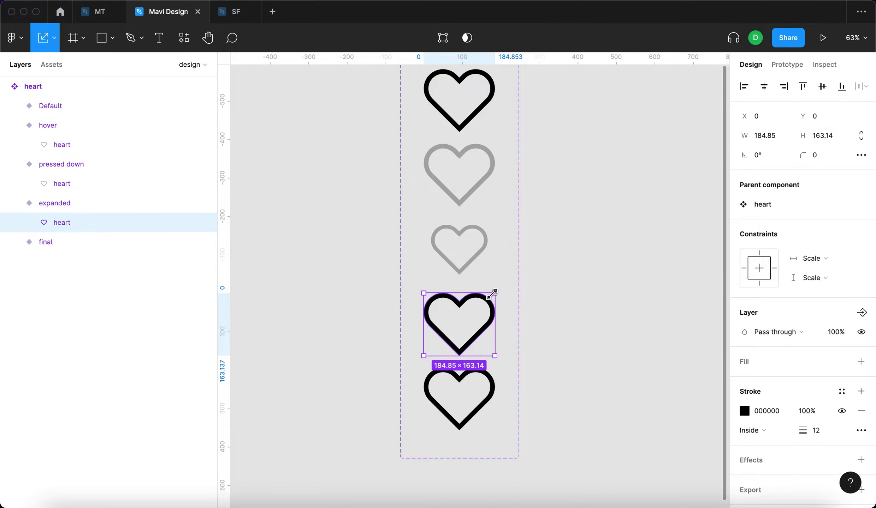
{"action": "scroll", "coordinate": [492, 293], "scroll_direction": "up", "scroll_amount": 5}
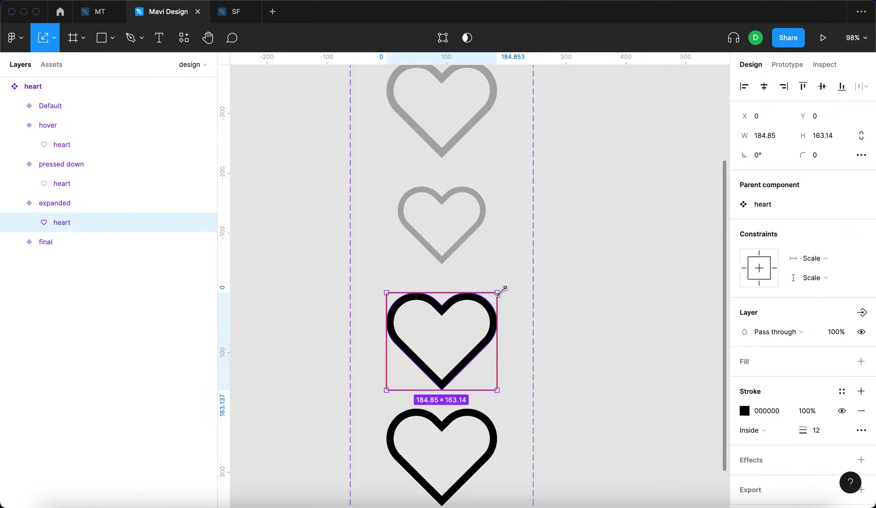
{"action": "left_click_drag", "start_coordinate": [499, 293], "coordinate": [515, 288]}
Step: Widen the component set and raise the gap between hearts to 57
{"action": "key", "text": "Escape"}
{"action": "key", "text": "Escape"}
{"action": "key", "text": "minus"}
{"action": "key", "text": "v"}
{"action": "left_click_drag", "start_coordinate": [545, 427], "coordinate": [624, 474]}
{"action": "left_click_drag", "start_coordinate": [744, 344], "coordinate": [790, 347]}
{"action": "left_click", "coordinate": [661, 334]}
{"action": "left_click", "coordinate": [129, 222]}
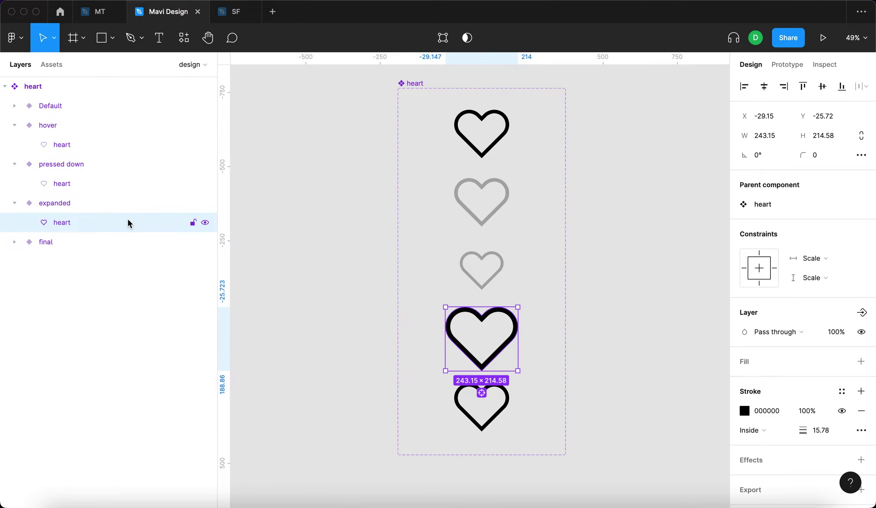
{"action": "left_click", "coordinate": [745, 411]}
Step: Make the expanded heart's outline red FF0000 and add a fill sampled from it
{"action": "left_click_drag", "start_coordinate": [723, 230], "coordinate": [719, 201]}
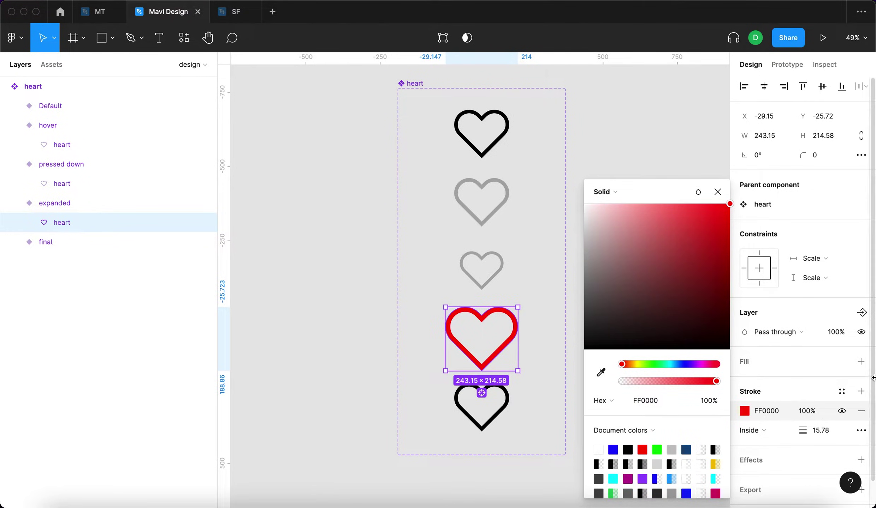
{"action": "left_click", "coordinate": [860, 361]}
{"action": "left_click", "coordinate": [744, 381]}
{"action": "key", "text": "i"}
{"action": "left_click", "coordinate": [486, 313]}
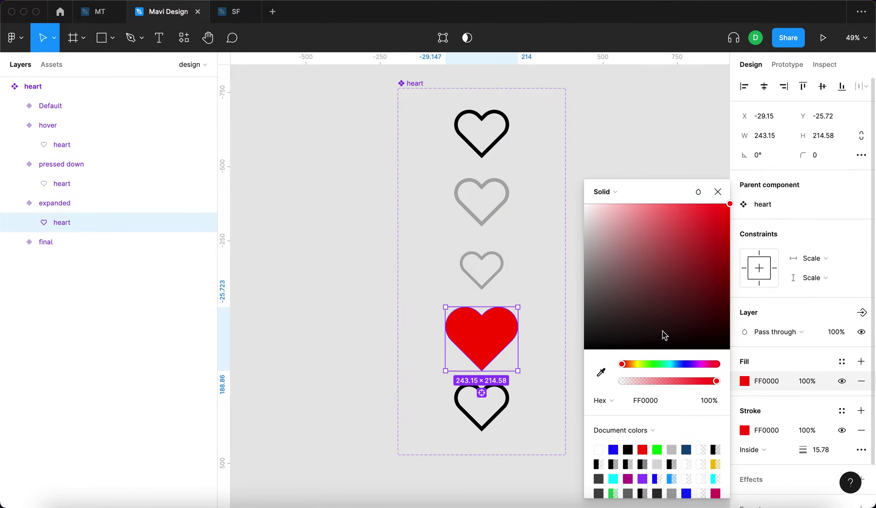
{"action": "left_click_drag", "start_coordinate": [631, 363], "coordinate": [709, 366]}
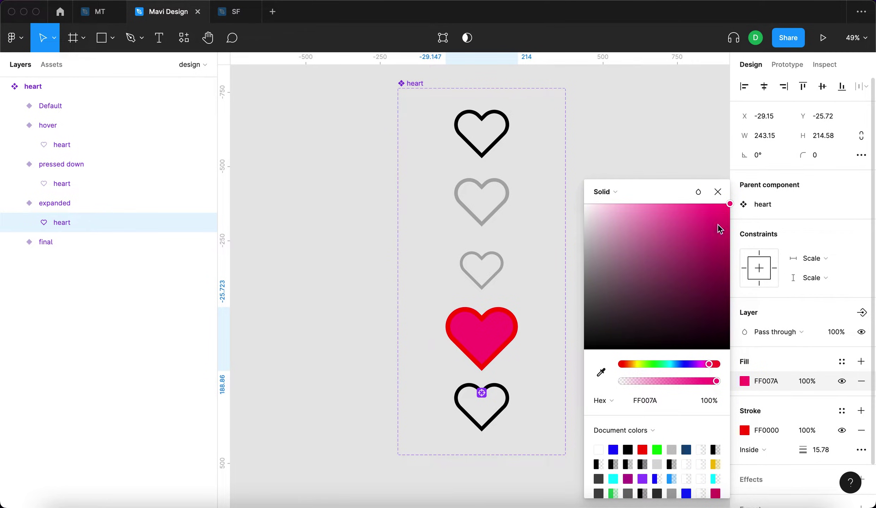
{"action": "left_click_drag", "start_coordinate": [718, 229], "coordinate": [735, 204]}
{"action": "key", "text": "super+z"}
{"action": "key", "text": "super+z"}
{"action": "left_click", "coordinate": [718, 192]}
Step: Shift the expanded heart's colour to pinkish red E7255F
{"action": "left_click", "coordinate": [618, 275]}
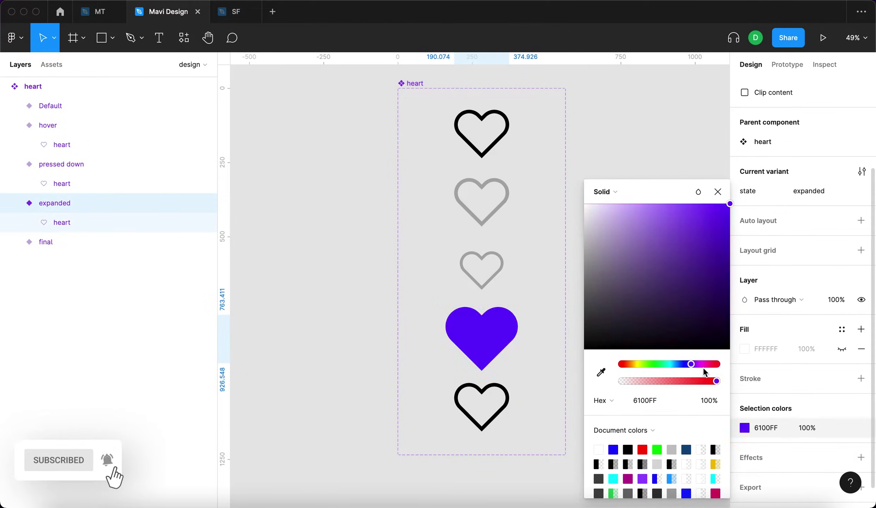
{"action": "left_click_drag", "start_coordinate": [704, 371], "coordinate": [710, 367]}
{"action": "left_click_drag", "start_coordinate": [707, 287], "coordinate": [729, 221]}
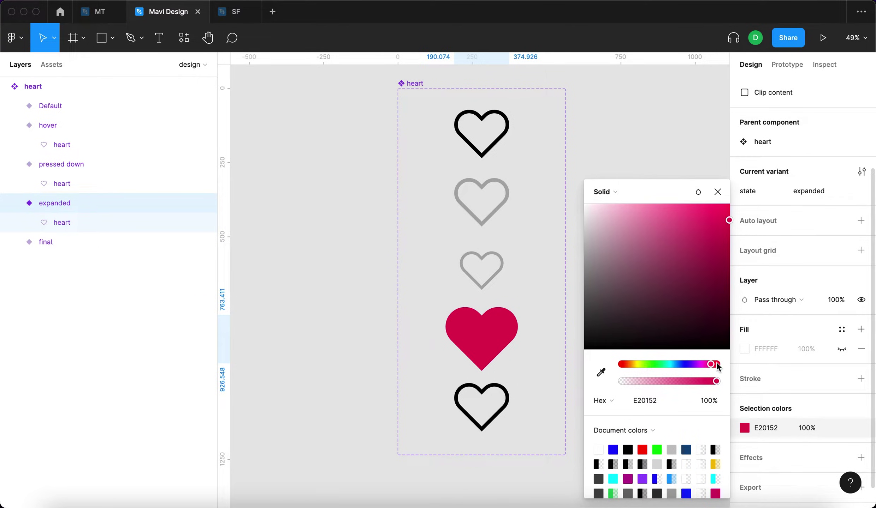
{"action": "left_click_drag", "start_coordinate": [716, 363], "coordinate": [706, 221]}
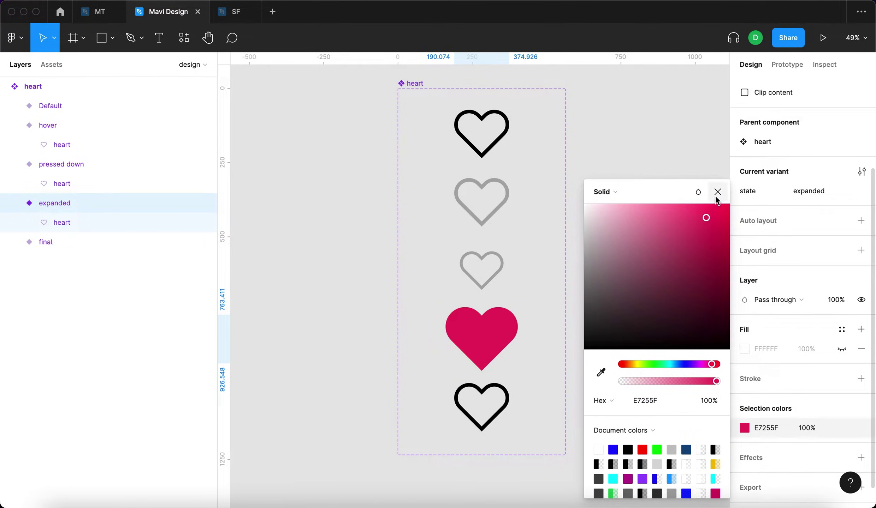
{"action": "left_click", "coordinate": [642, 210]}
{"action": "scroll", "coordinate": [642, 338], "scroll_direction": "right", "scroll_amount": 5}
{"action": "left_click", "coordinate": [366, 399]}
{"action": "left_click", "coordinate": [366, 399]}
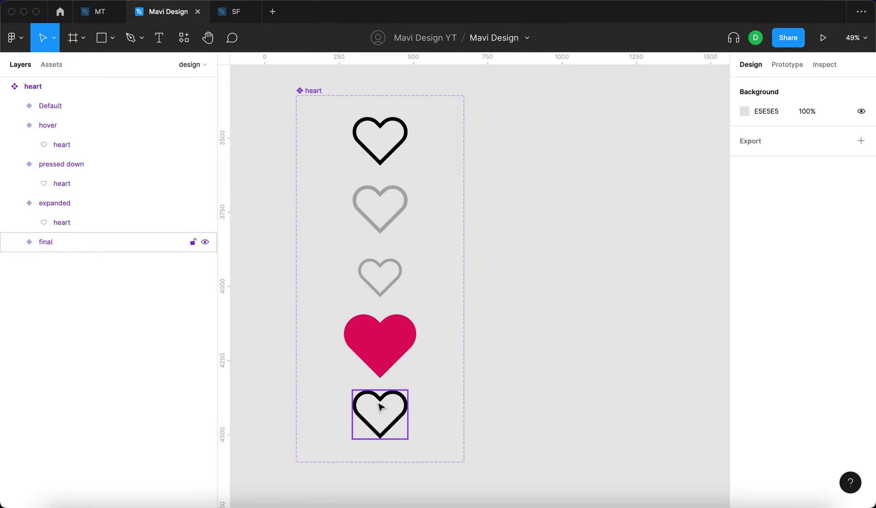
{"action": "left_click", "coordinate": [11, 242]}
Step: Set the final heart's stroke to E7255F and fill it with the expanded heart's pink
{"action": "left_click", "coordinate": [78, 263]}
{"action": "scroll", "coordinate": [616, 401], "scroll_direction": "down", "scroll_amount": 1}
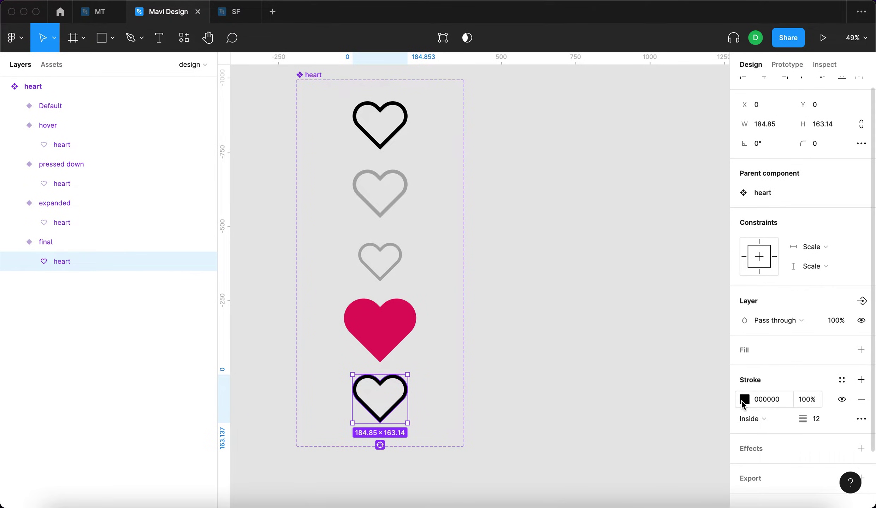
{"action": "left_click", "coordinate": [744, 399]}
{"action": "type", "text": "E7255F"}
{"action": "left_click", "coordinate": [861, 350]}
{"action": "left_click", "coordinate": [744, 370]}
{"action": "left_click", "coordinate": [600, 372]}
{"action": "left_click", "coordinate": [375, 319]}
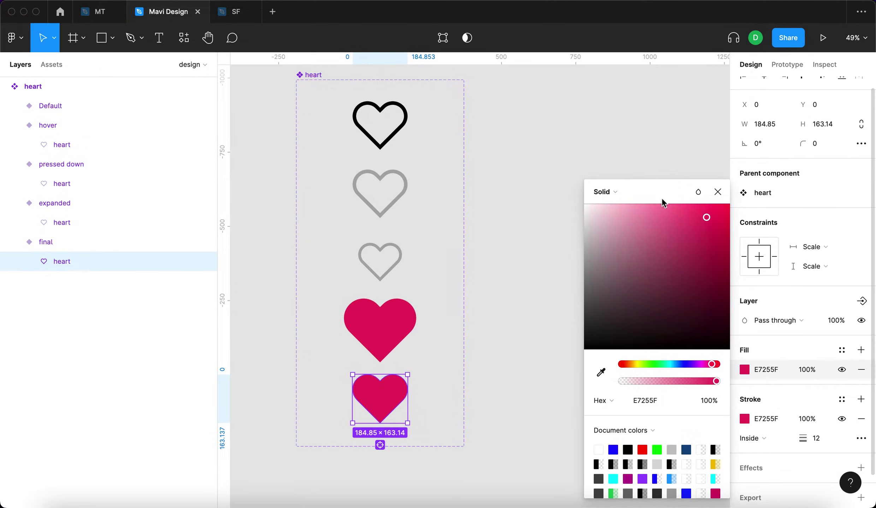
{"action": "left_click", "coordinate": [718, 192]}
{"action": "left_click", "coordinate": [600, 313]}
{"action": "key", "text": "super+a"}
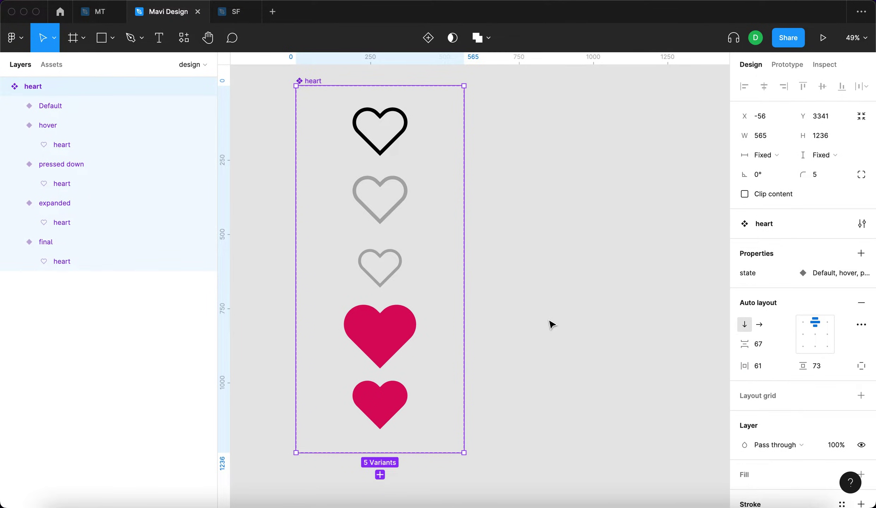
Step: Connect Default to hover with a While hovering trigger, Smart animate over 80ms
{"action": "left_click", "coordinate": [793, 68]}
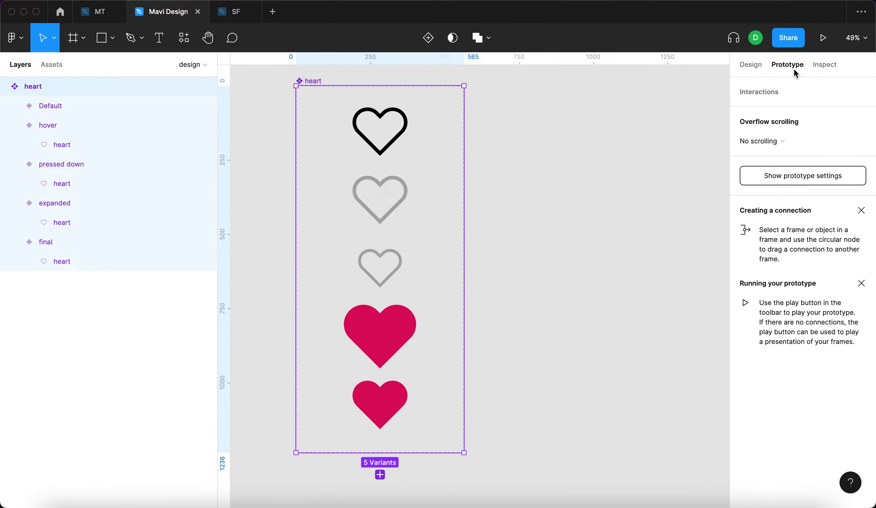
{"action": "left_click", "coordinate": [400, 143]}
{"action": "scroll", "coordinate": [394, 138], "scroll_direction": "up", "scroll_amount": 1}
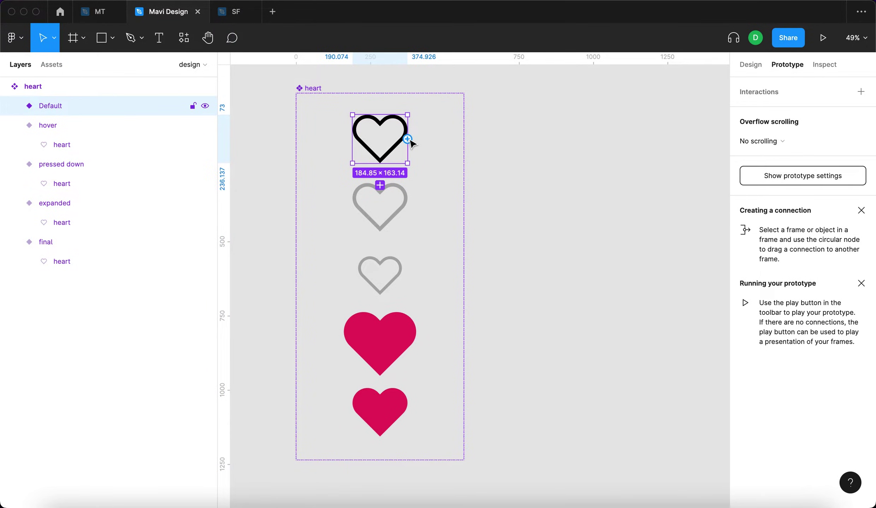
{"action": "left_click_drag", "start_coordinate": [408, 140], "coordinate": [404, 208]}
{"action": "left_click", "coordinate": [633, 145]}
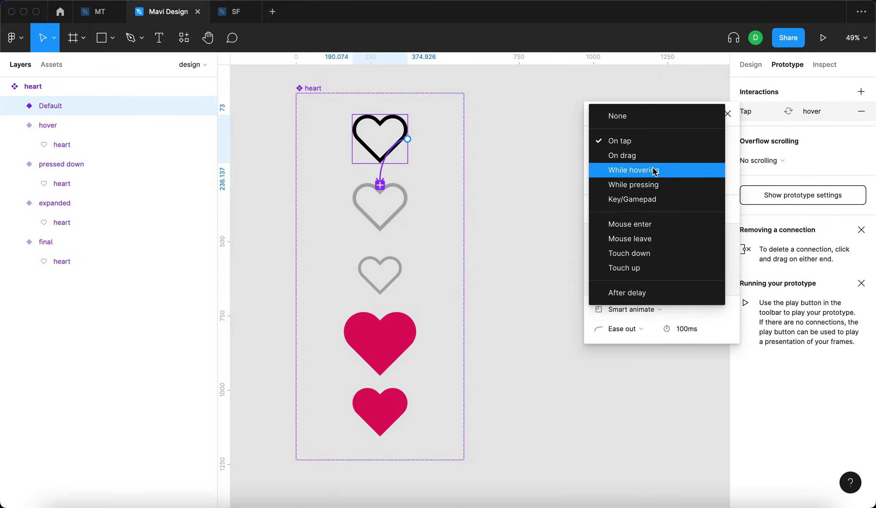
{"action": "left_click", "coordinate": [668, 178]}
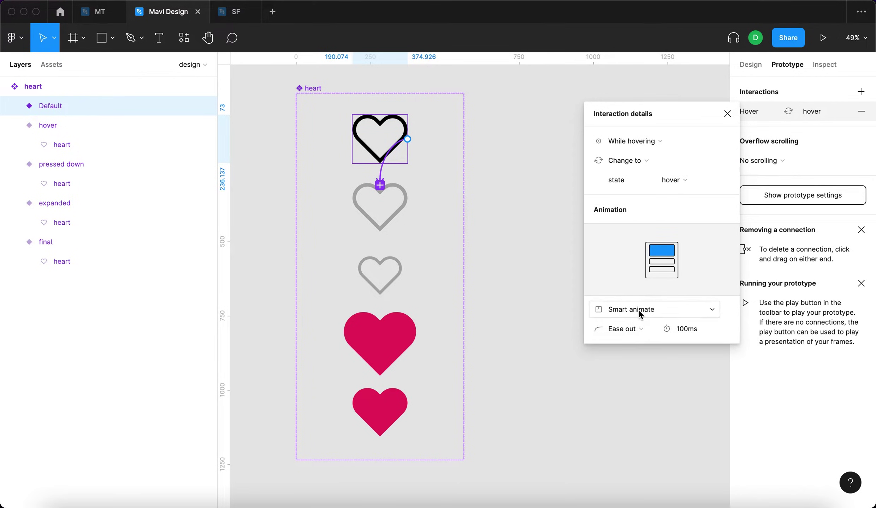
{"action": "left_click", "coordinate": [700, 334]}
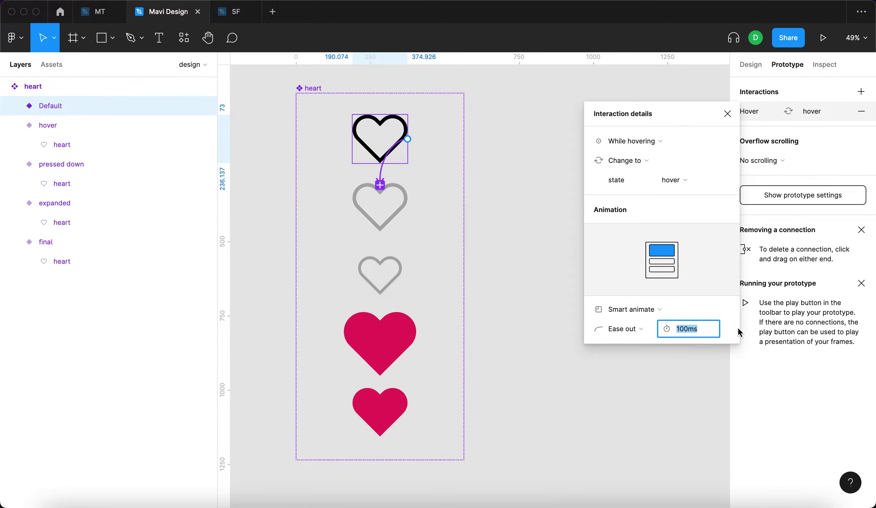
{"action": "type", "text": "80"}
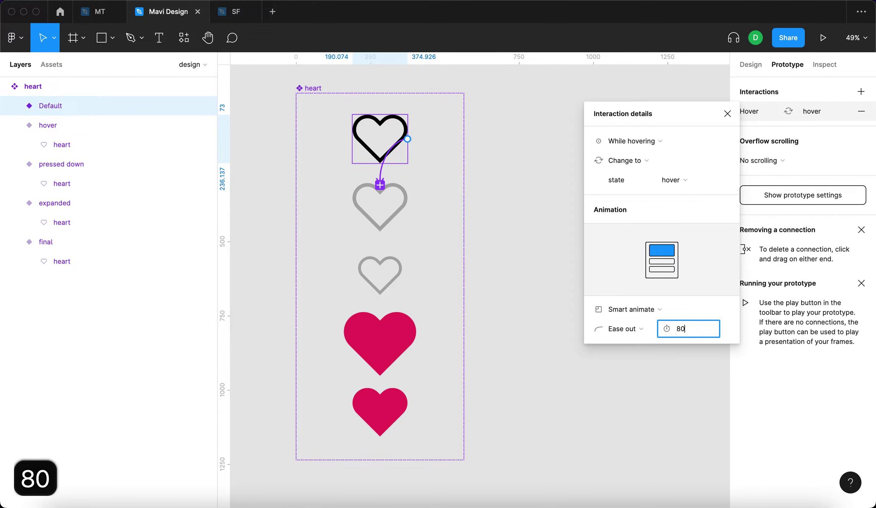
{"action": "key", "text": "Return"}
Step: Connect hover to pressed down with a While pressing trigger
{"action": "left_click", "coordinate": [372, 211]}
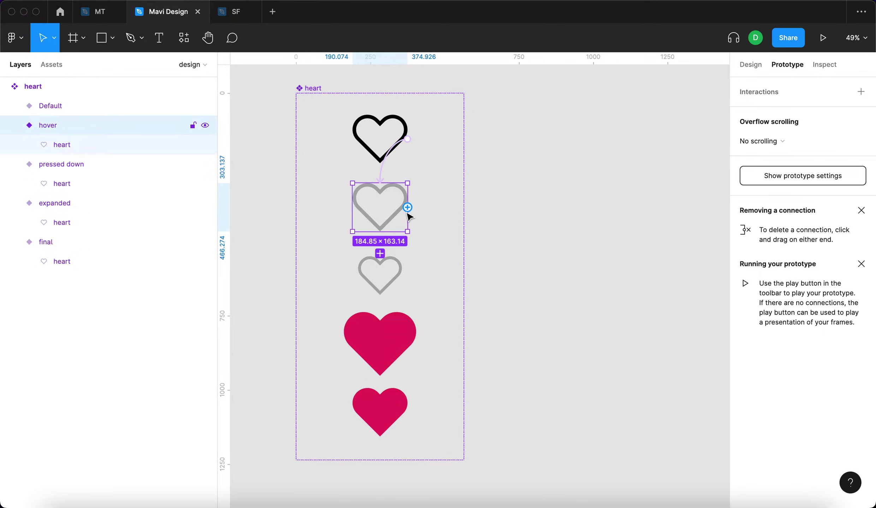
{"action": "left_click_drag", "start_coordinate": [407, 208], "coordinate": [381, 264]}
{"action": "left_click", "coordinate": [632, 138]}
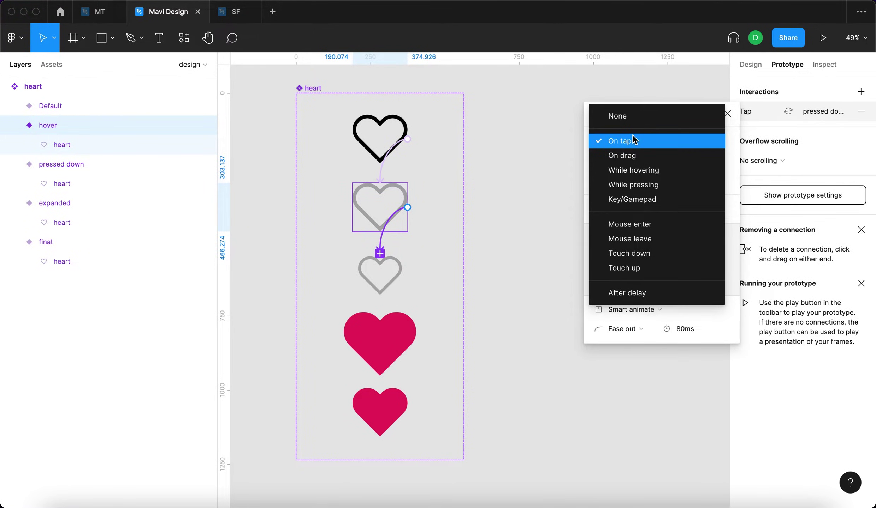
{"action": "left_click", "coordinate": [640, 182]}
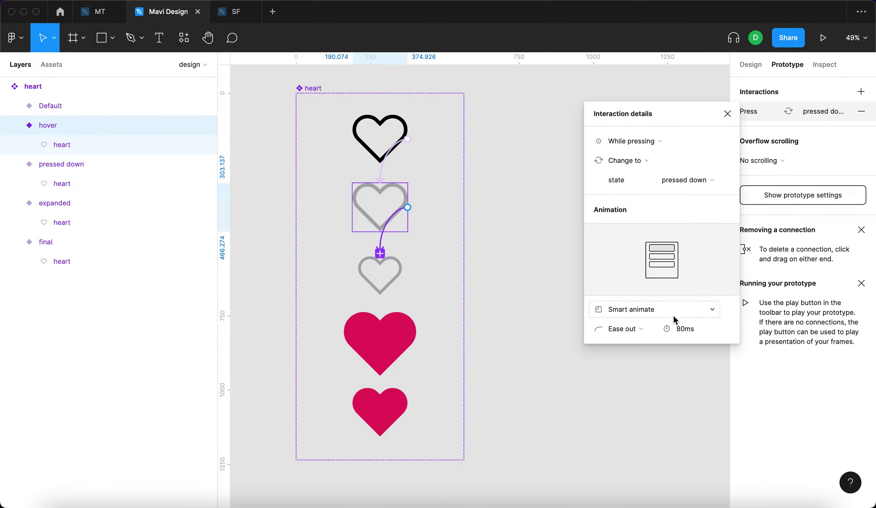
{"action": "left_click", "coordinate": [376, 283]}
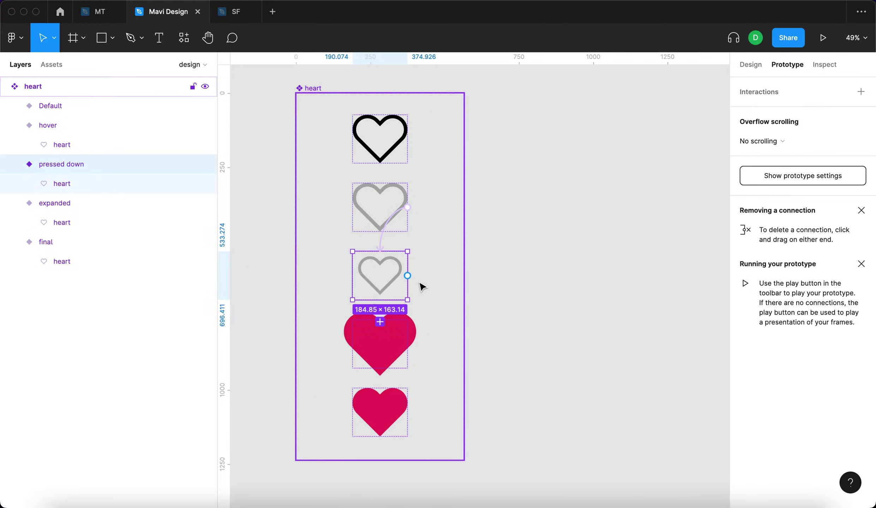
Step: Link pressed down to expanded, changing on a Touch up trigger
{"action": "scroll", "coordinate": [313, 305], "scroll_direction": "up", "scroll_amount": 5}
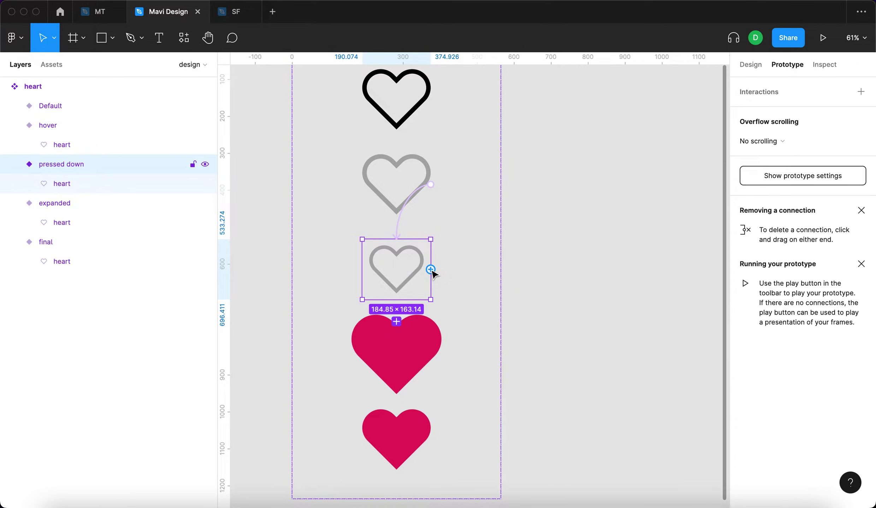
{"action": "left_click_drag", "start_coordinate": [430, 269], "coordinate": [420, 348]}
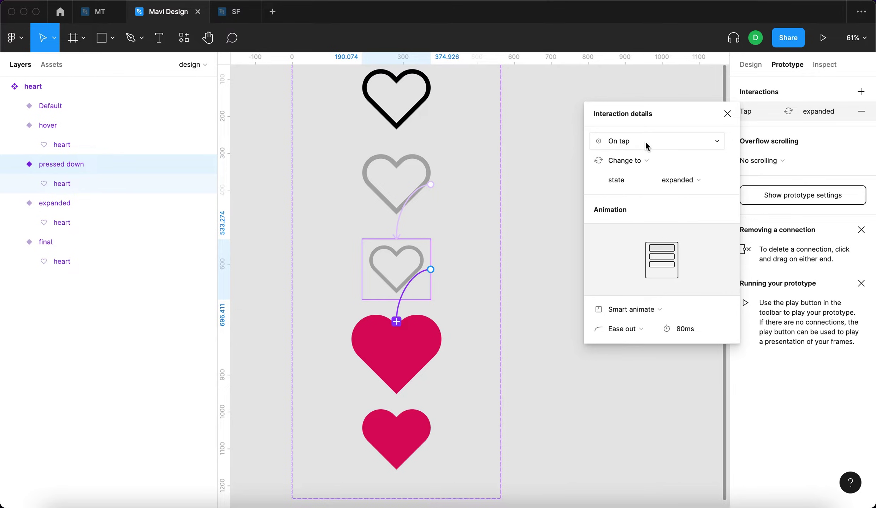
{"action": "left_click", "coordinate": [646, 161]}
{"action": "left_click", "coordinate": [646, 163]}
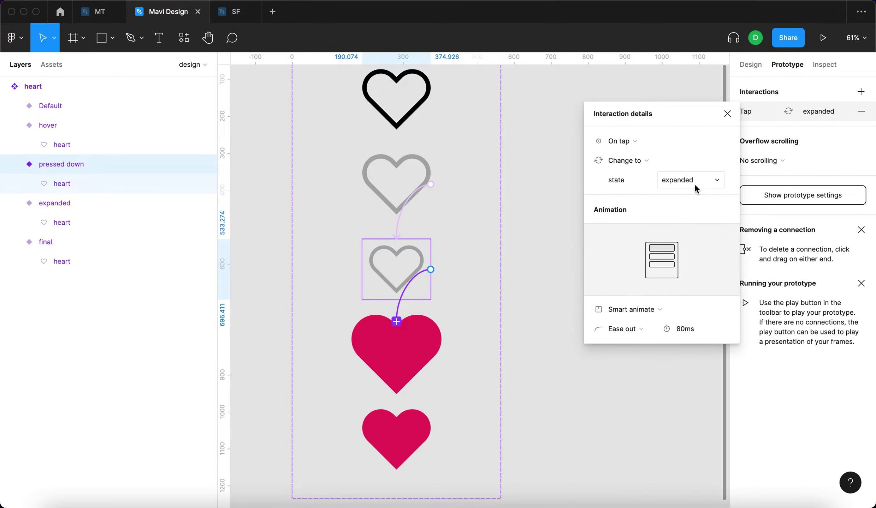
{"action": "left_click", "coordinate": [632, 141]}
{"action": "left_click", "coordinate": [661, 269]}
{"action": "scroll", "coordinate": [453, 242], "scroll_direction": "down", "scroll_amount": 5}
Step: Link expanded to final after a 1ms delay with a 50ms Smart animate
{"action": "left_click", "coordinate": [399, 256]}
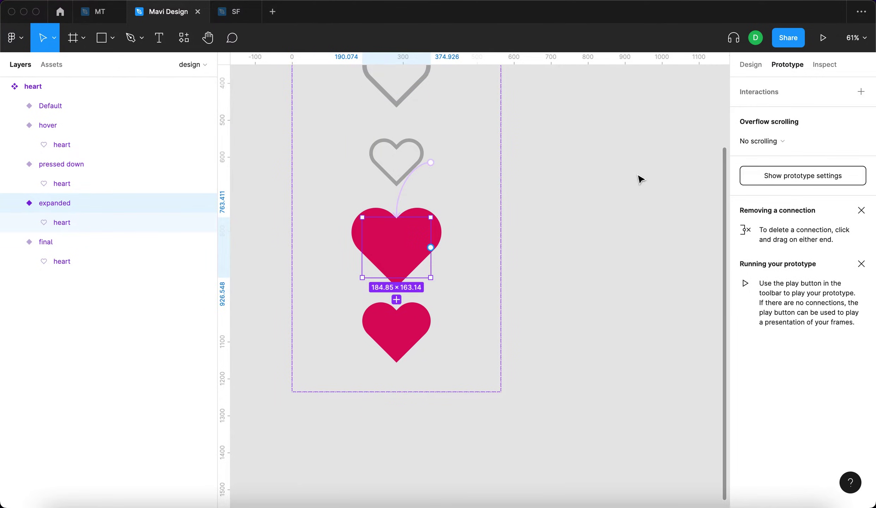
{"action": "left_click_drag", "start_coordinate": [432, 248], "coordinate": [401, 336]}
{"action": "left_click", "coordinate": [641, 135]}
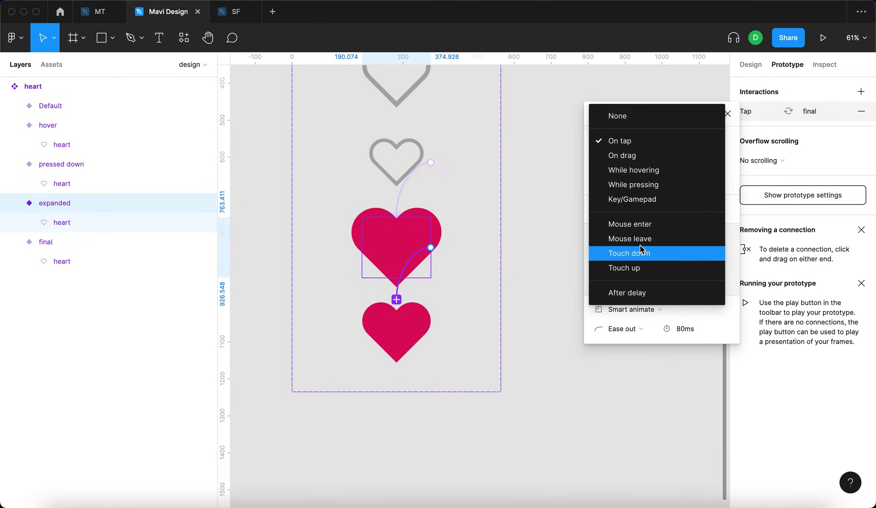
{"action": "left_click", "coordinate": [645, 292]}
{"action": "type", "text": "1"}
{"action": "key", "text": "Return"}
{"action": "left_click", "coordinate": [685, 329]}
{"action": "type", "text": "50"}
{"action": "key", "text": "Return"}
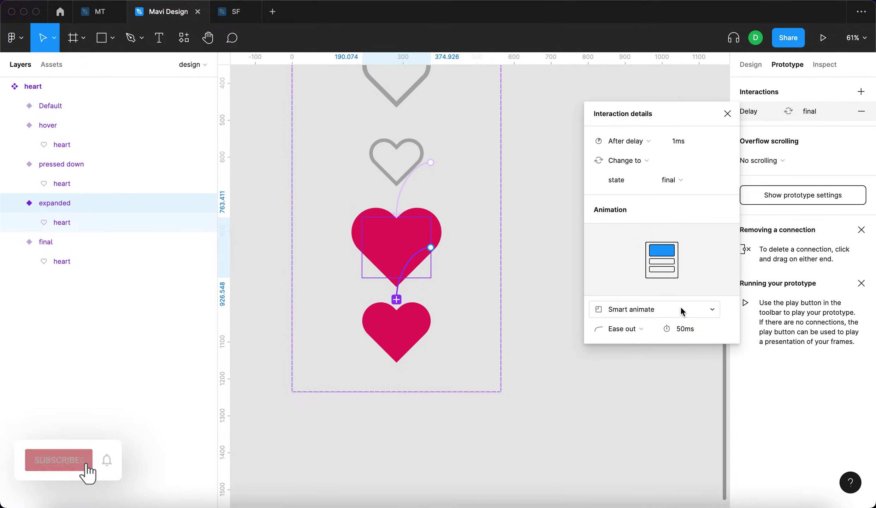
{"action": "left_click", "coordinate": [599, 350]}
{"action": "scroll", "coordinate": [473, 248], "scroll_direction": "down", "scroll_amount": 5}
{"action": "left_click_drag", "start_coordinate": [544, 229], "coordinate": [494, 282]}
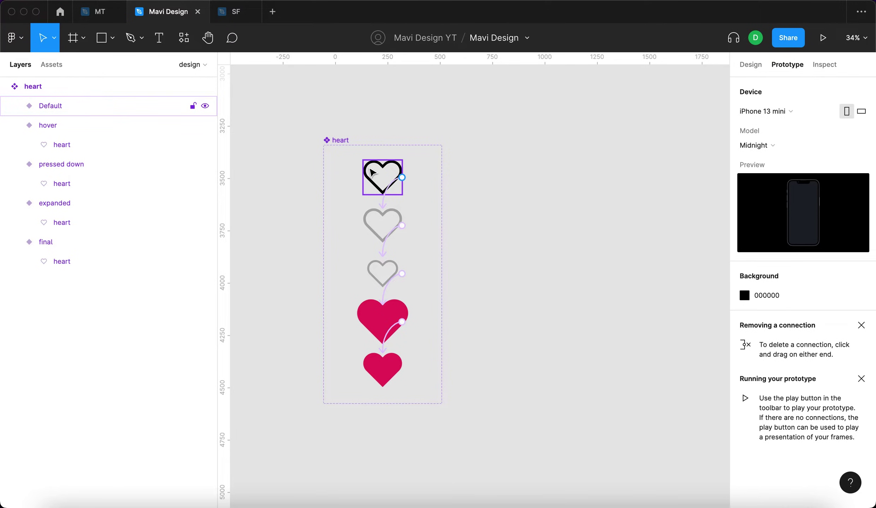
{"action": "left_click", "coordinate": [371, 172]}
{"action": "scroll", "coordinate": [379, 175], "scroll_direction": "up", "scroll_amount": 3}
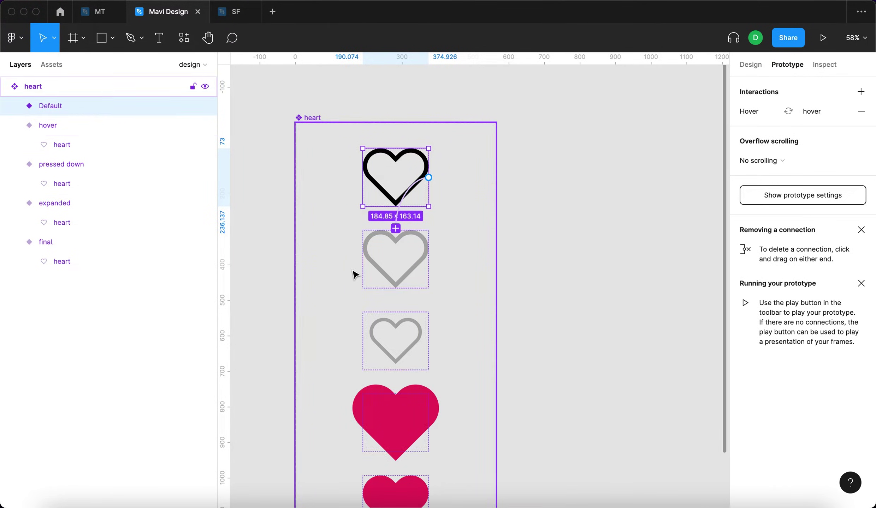
{"action": "scroll", "coordinate": [406, 289], "scroll_direction": "down", "scroll_amount": 1}
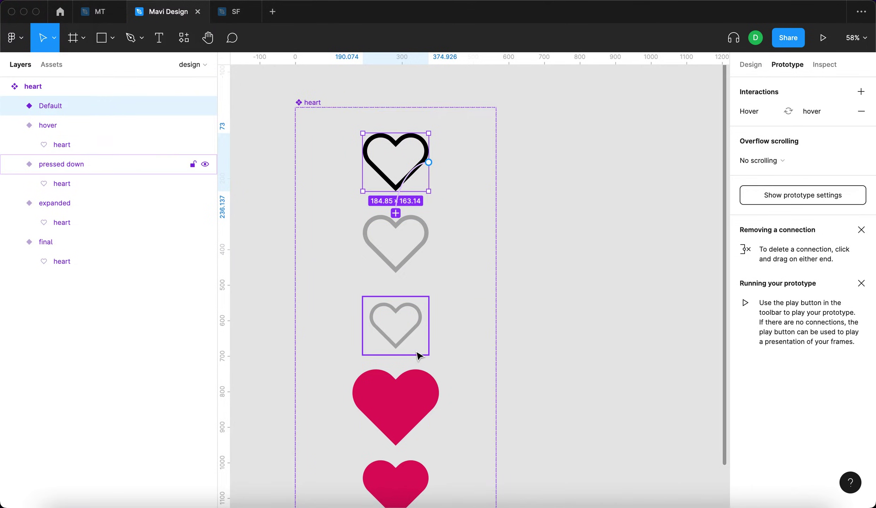
{"action": "scroll", "coordinate": [421, 360], "scroll_direction": "down", "scroll_amount": 3}
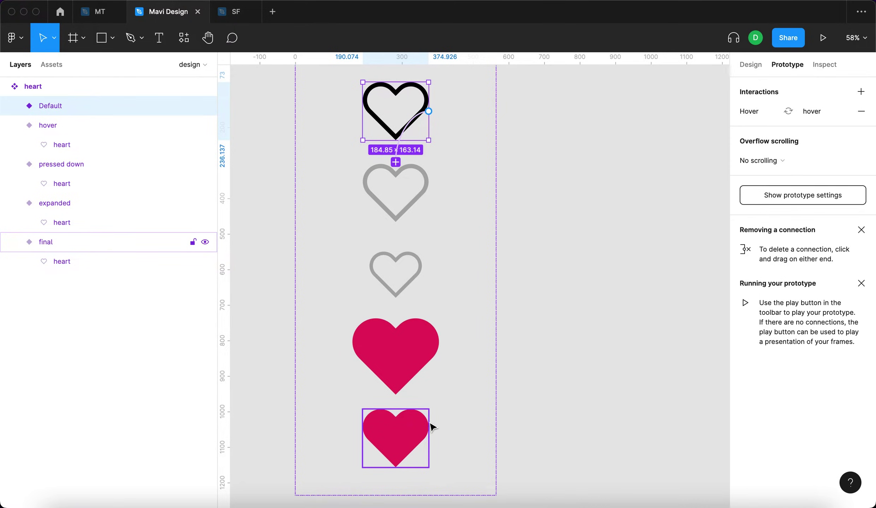
Step: Draw a new frame beside the hearts and size it 1000 × 600
{"action": "left_click", "coordinate": [600, 227]}
{"action": "scroll", "coordinate": [600, 226], "scroll_direction": "down", "scroll_amount": 5}
{"action": "left_click", "coordinate": [745, 68]}
{"action": "left_click_drag", "start_coordinate": [621, 163], "coordinate": [593, 270]}
{"action": "left_click", "coordinate": [71, 33]}
{"action": "left_click", "coordinate": [773, 156]}
{"action": "type", "text": "1000"}
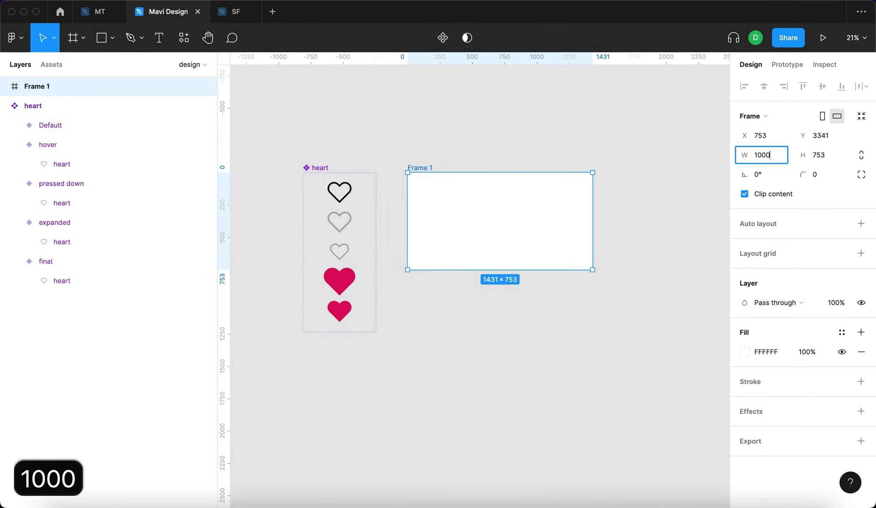
{"action": "key", "text": "Tab"}
{"action": "type", "text": "600"}
{"action": "key", "text": "Return"}
Step: Rename the new frame to 'test frame'
{"action": "left_click", "coordinate": [410, 164]}
{"action": "left_click", "coordinate": [417, 168]}
{"action": "type", "text": "test frame"}
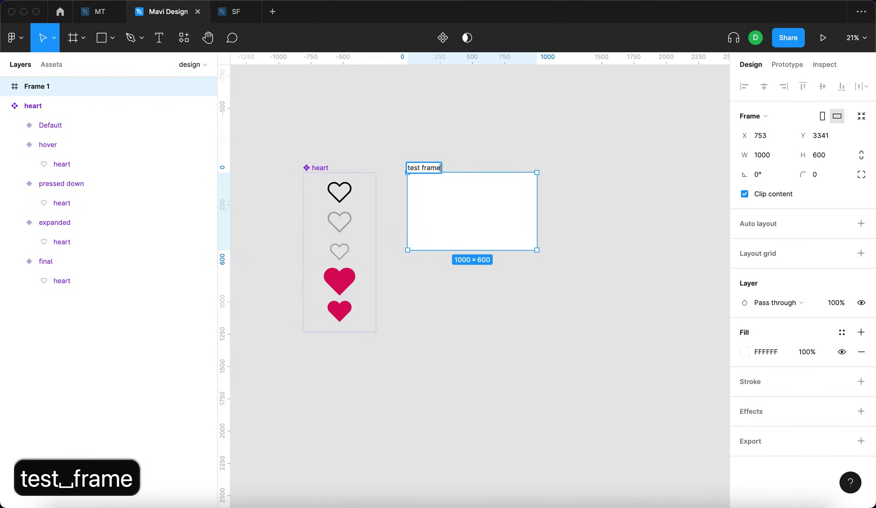
{"action": "key", "text": "Return"}
{"action": "left_click", "coordinate": [336, 198]}
Step: Select all five variant hearts and scale them proportionally to about 33.46 wide
{"action": "scroll", "coordinate": [313, 204], "scroll_direction": "up", "scroll_amount": 3}
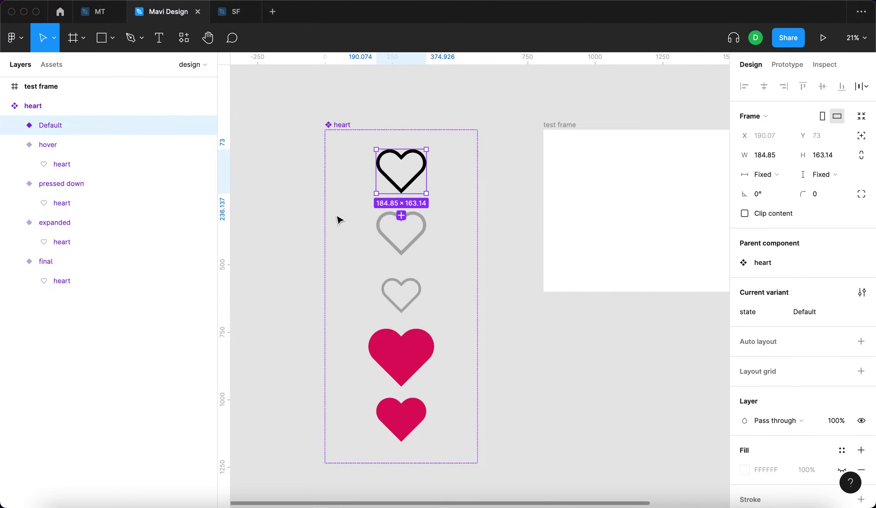
{"action": "left_click", "coordinate": [404, 237], "text": "shift"}
{"action": "left_click", "coordinate": [409, 300], "text": "shift"}
{"action": "left_click", "coordinate": [402, 357], "text": "shift"}
{"action": "left_click", "coordinate": [408, 416], "text": "shift"}
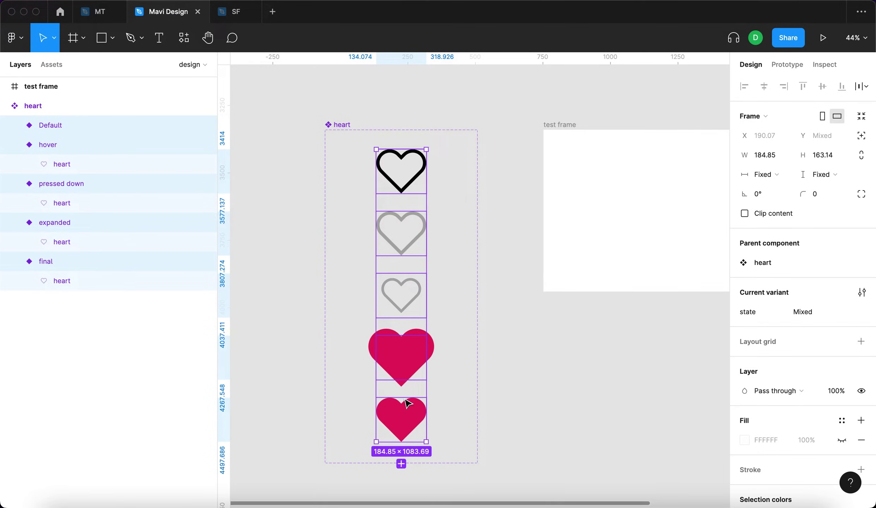
{"action": "key", "text": "k"}
{"action": "scroll", "coordinate": [360, 209], "scroll_direction": "up", "scroll_amount": 3}
{"action": "scroll", "coordinate": [403, 214], "scroll_direction": "down", "scroll_amount": 3}
{"action": "scroll", "coordinate": [451, 239], "scroll_direction": "up", "scroll_amount": 3}
{"action": "left_click_drag", "start_coordinate": [452, 244], "coordinate": [415, 212]}
{"action": "scroll", "coordinate": [514, 186], "scroll_direction": "up", "scroll_amount": 10}
{"action": "scroll", "coordinate": [514, 186], "scroll_direction": "down", "scroll_amount": 10}
Step: Clear the selection and show the local components in the Assets panel
{"action": "left_click", "coordinate": [610, 280]}
{"action": "key", "text": "v"}
{"action": "scroll", "coordinate": [233, 138], "scroll_direction": "down", "scroll_amount": 3}
{"action": "left_click", "coordinate": [49, 64]}
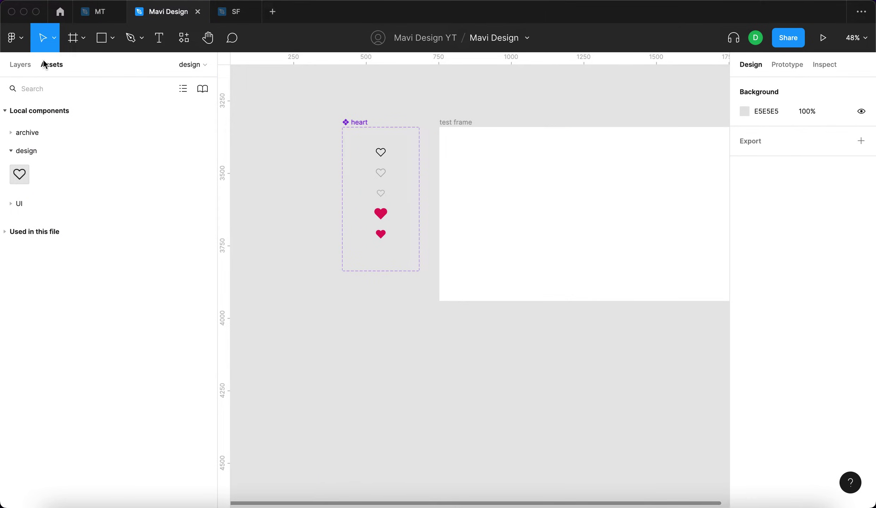
Step: Place a heart instance centred in test frame and preview it on an iPhone 13 mini
{"action": "left_click_drag", "start_coordinate": [42, 161], "coordinate": [632, 226]}
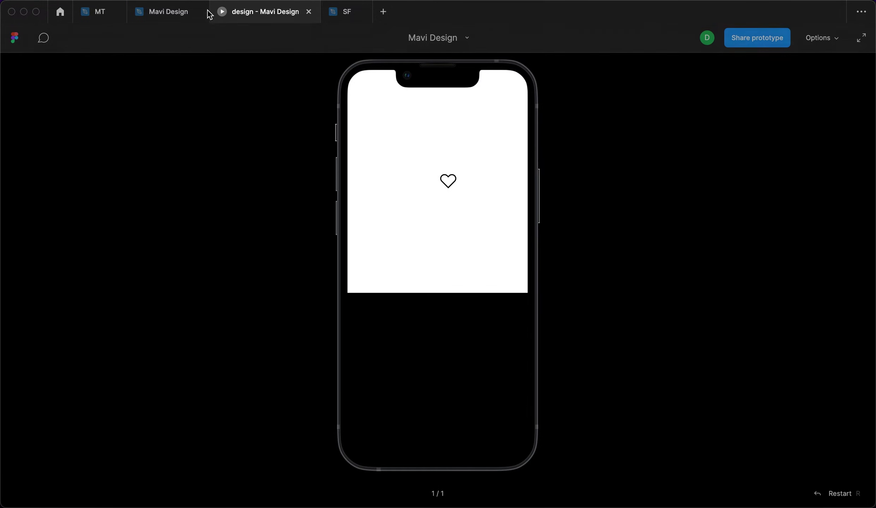
{"action": "left_click", "coordinate": [169, 11]}
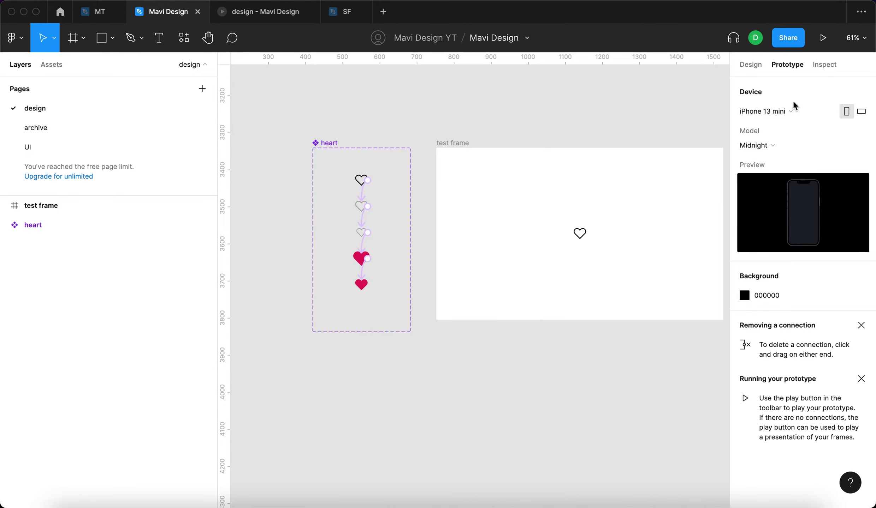
Step: Set the prototype preview device to None
{"action": "left_click", "coordinate": [792, 106]}
{"action": "left_click", "coordinate": [701, 101]}
{"action": "left_click", "coordinate": [762, 112]}
{"action": "left_click", "coordinate": [762, 80]}
Step: Set the running prototype's view option to Fill screen
{"action": "left_click", "coordinate": [230, 20]}
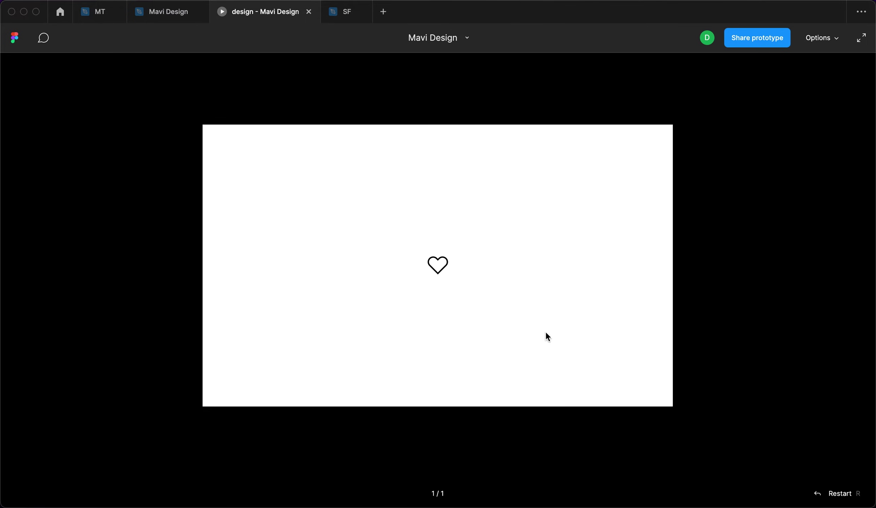
{"action": "left_click", "coordinate": [818, 38]}
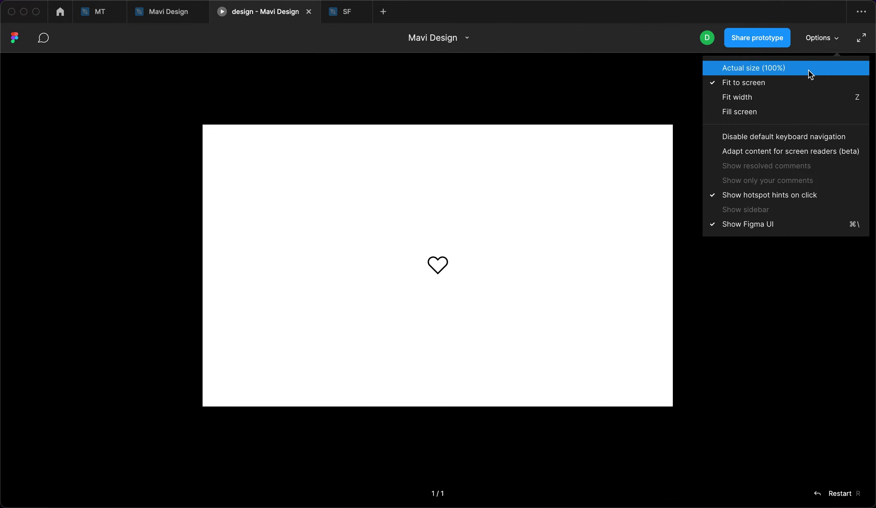
{"action": "left_click", "coordinate": [793, 107]}
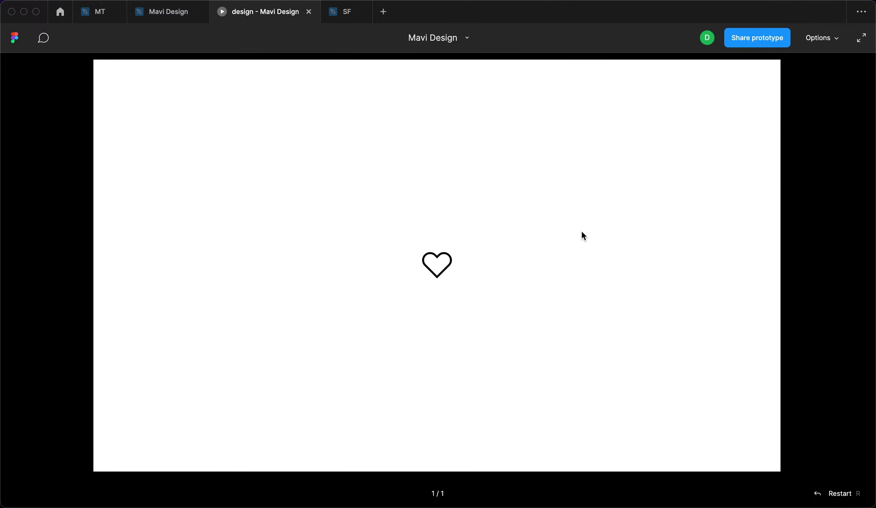
{"action": "left_click", "coordinate": [151, 13]}
{"action": "scroll", "coordinate": [347, 264], "scroll_direction": "up", "scroll_amount": 5}
{"action": "left_click", "coordinate": [750, 64]}
Step: Connect final back to Default on click with a 100ms ease-out Smart animate
{"action": "left_click", "coordinate": [787, 65]}
{"action": "left_click", "coordinate": [349, 317]}
{"action": "left_click", "coordinate": [371, 307]}
{"action": "scroll", "coordinate": [372, 310], "scroll_direction": "up", "scroll_amount": 3}
{"action": "scroll", "coordinate": [372, 307], "scroll_direction": "left", "scroll_amount": 2}
{"action": "scroll", "coordinate": [397, 211], "scroll_direction": "up", "scroll_amount": 2}
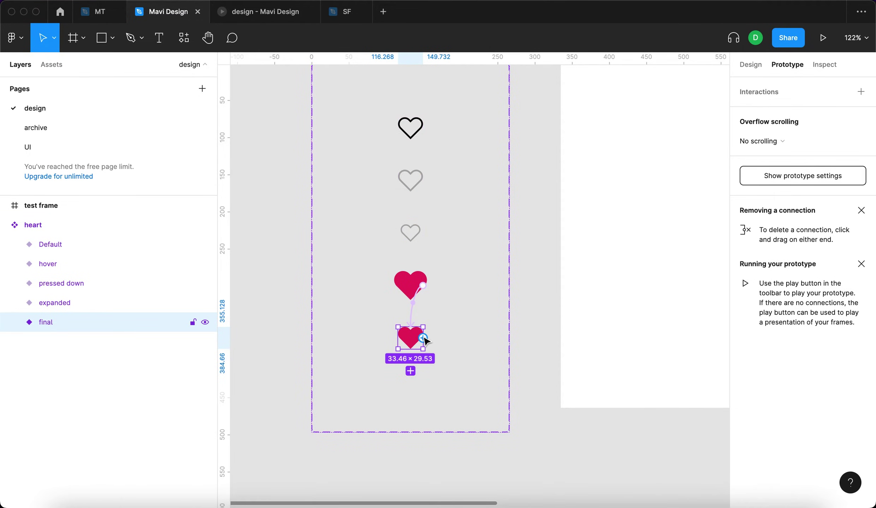
{"action": "left_click_drag", "start_coordinate": [423, 339], "coordinate": [424, 129]}
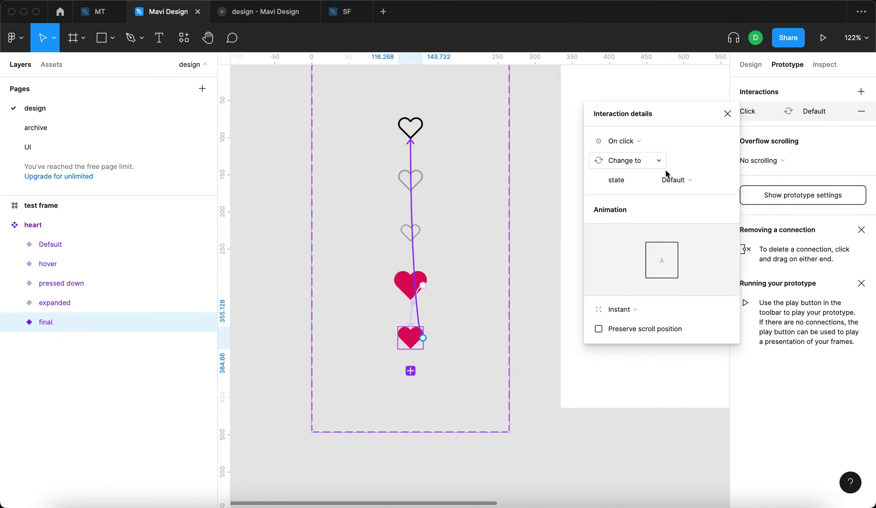
{"action": "left_click", "coordinate": [635, 309]}
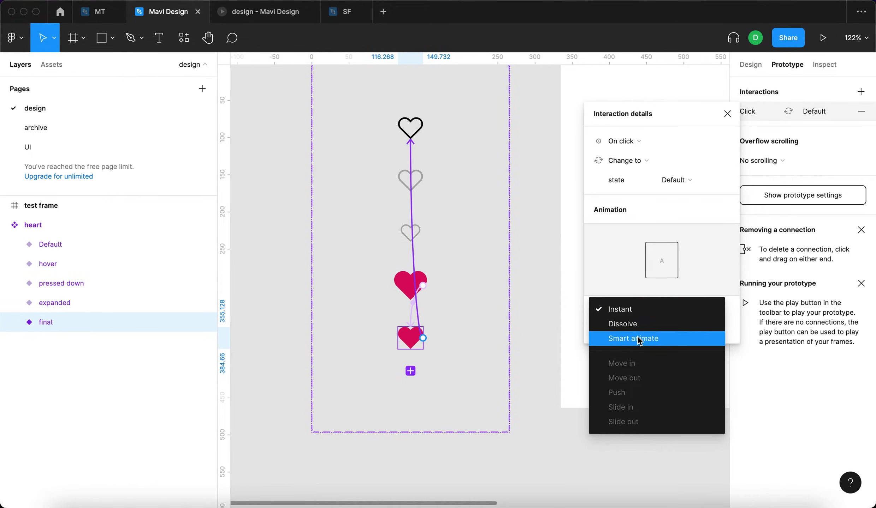
{"action": "left_click", "coordinate": [639, 338]}
{"action": "left_click", "coordinate": [689, 329]}
{"action": "type", "text": "1"}
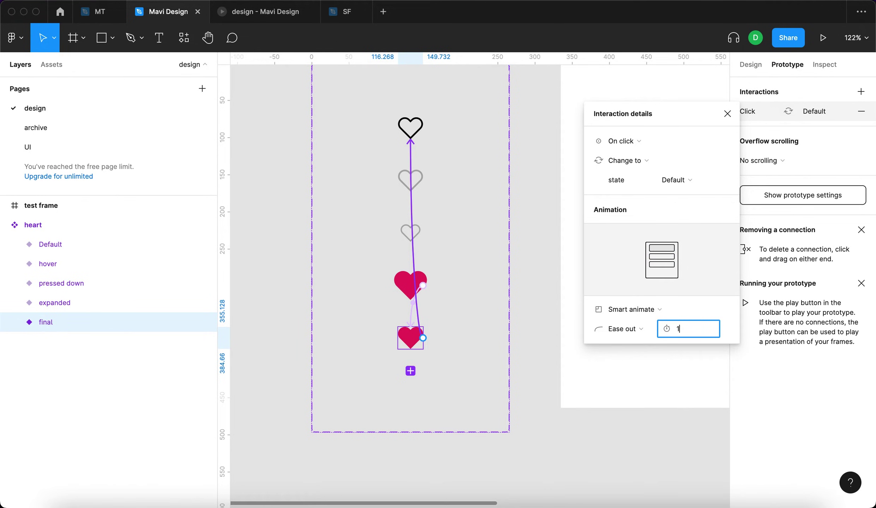
{"action": "type", "text": "00"}
{"action": "key", "text": "Return"}
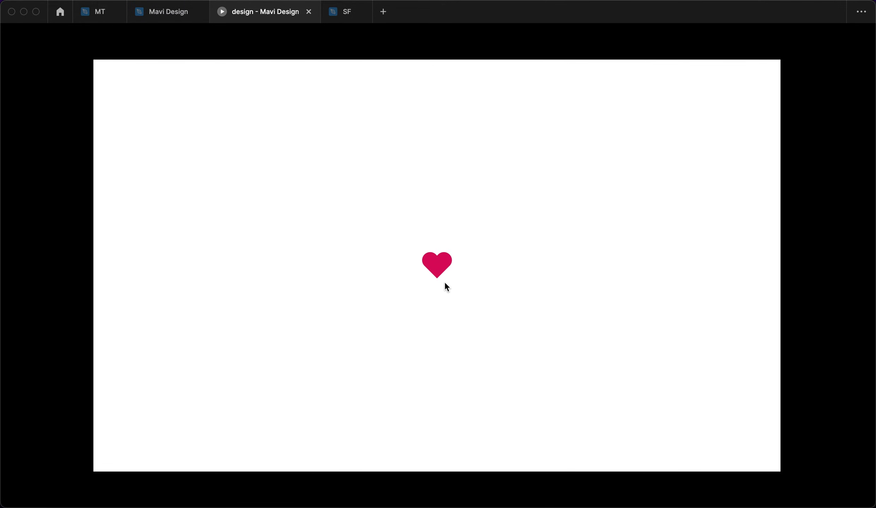
Step: In the running prototype, click the filled heart twice to test unliking it
{"action": "left_click", "coordinate": [442, 270]}
{"action": "left_click", "coordinate": [445, 265]}
Step: Scale up the heart instance in test frame and test its like interaction in the prototype
{"action": "key", "text": "ctrl+shift+Tab"}
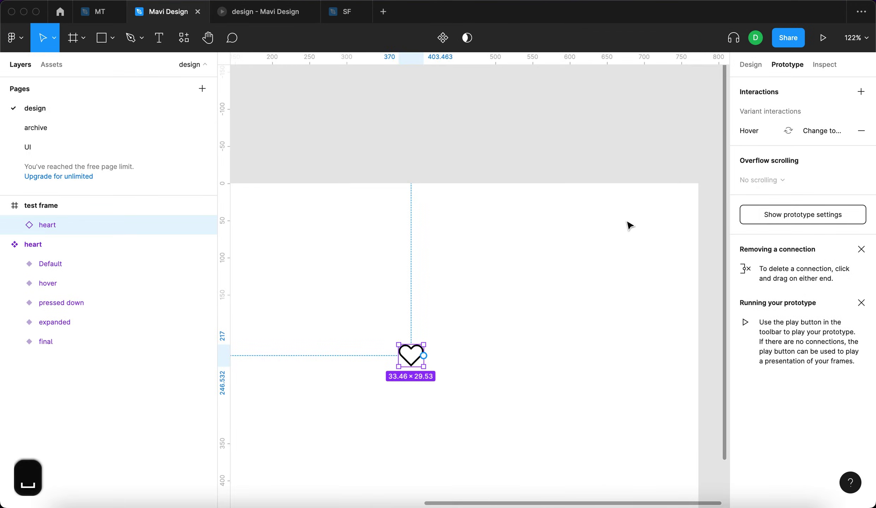
{"action": "key", "text": "k"}
{"action": "key", "text": "alt"}
{"action": "left_click_drag", "start_coordinate": [423, 342], "coordinate": [447, 324]}
{"action": "left_click", "coordinate": [504, 297]}
{"action": "key", "text": "ctrl+Tab"}
{"action": "left_click", "coordinate": [466, 267]}
{"action": "key", "text": "ctrl+shift+Tab"}
Step: Select the final variant's inner heart and add a drop shadow effect
{"action": "scroll", "coordinate": [434, 359], "scroll_direction": "left", "scroll_amount": 10}
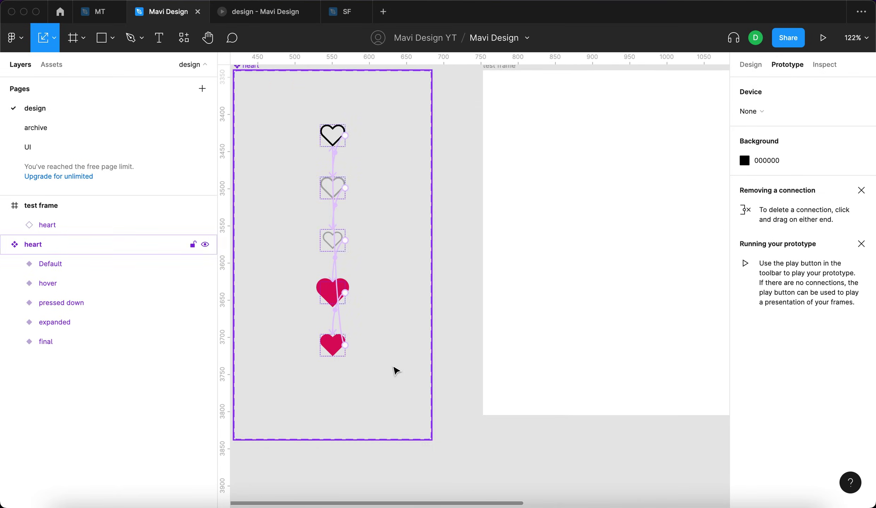
{"action": "left_click", "coordinate": [369, 340]}
{"action": "left_click", "coordinate": [748, 66]}
{"action": "left_click", "coordinate": [14, 341]}
{"action": "left_click", "coordinate": [93, 360]}
{"action": "key", "text": "shift+2"}
{"action": "left_click", "coordinate": [860, 447]}
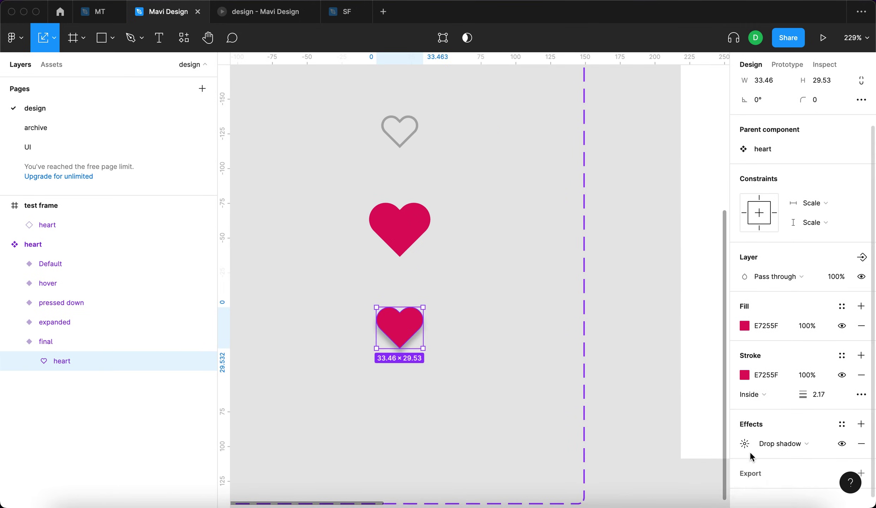
Step: Set the drop shadow colour to the heart's E7255F red
{"action": "left_click", "coordinate": [745, 443]}
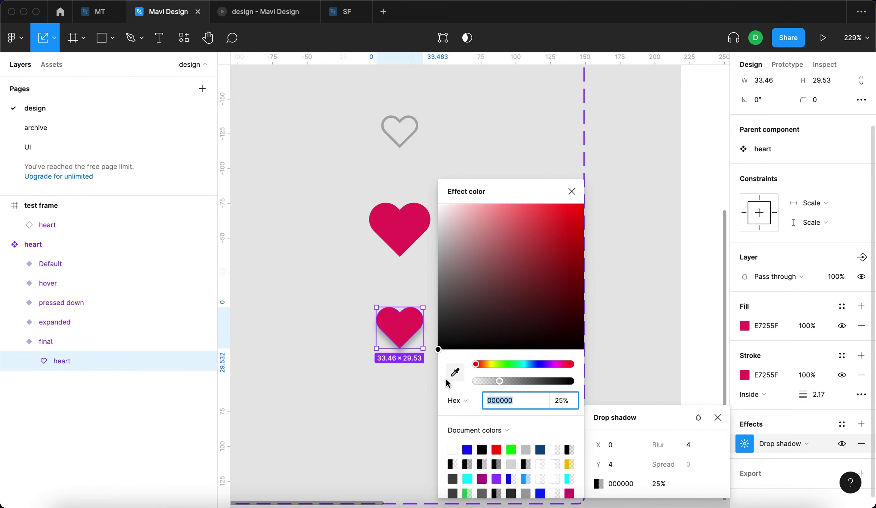
{"action": "left_click", "coordinate": [454, 372]}
{"action": "left_click", "coordinate": [744, 326]}
Step: Give the shadow blur 14, Y offset 9 and 50% opacity, then restart the prototype
{"action": "left_click", "coordinate": [698, 446]}
{"action": "key", "text": "shift+Up"}
{"action": "key", "text": "Tab"}
{"action": "key", "text": "Up"}
{"action": "key", "text": "shift+Up"}
{"action": "key", "text": "shift+Down"}
{"action": "key", "text": "Up"}
{"action": "key", "text": "Up"}
{"action": "key", "text": "Up"}
{"action": "key", "text": "Up"}
{"action": "left_click", "coordinate": [658, 483]}
{"action": "key", "text": "shift+Down"}
{"action": "key", "text": "shift+Down"}
{"action": "key", "text": "shift+Down"}
{"action": "key", "text": "shift+Down"}
{"action": "key", "text": "shift+Down"}
{"action": "key", "text": "ctrl+alt+Return"}
{"action": "key", "text": "r"}
{"action": "left_click", "coordinate": [434, 257]}
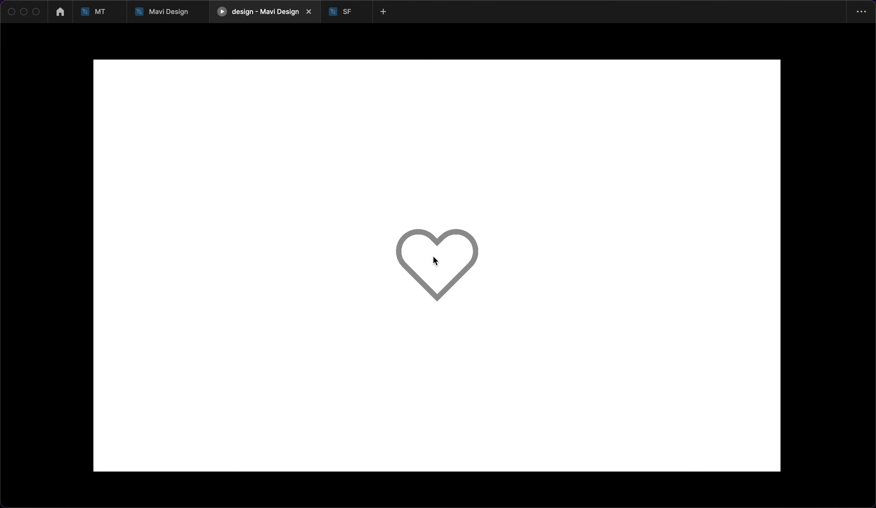
{"action": "left_click", "coordinate": [465, 258]}
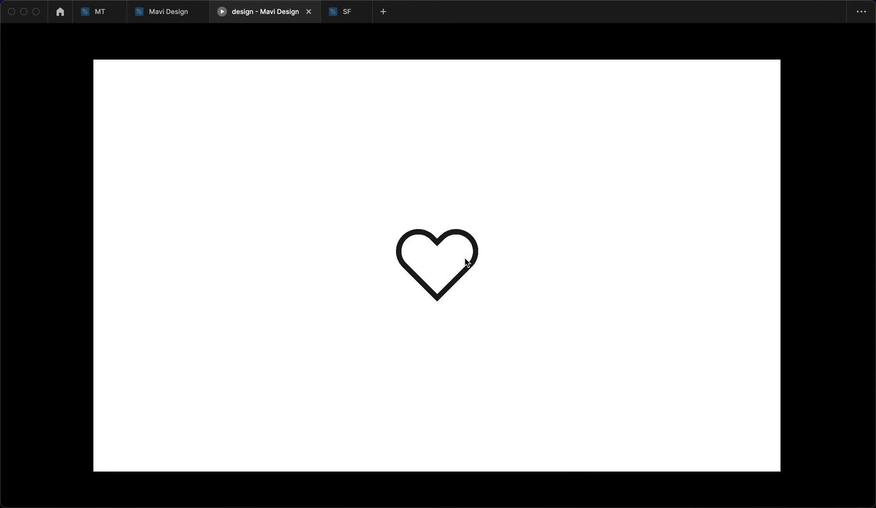
{"action": "left_click", "coordinate": [438, 261]}
{"action": "left_click", "coordinate": [453, 262]}
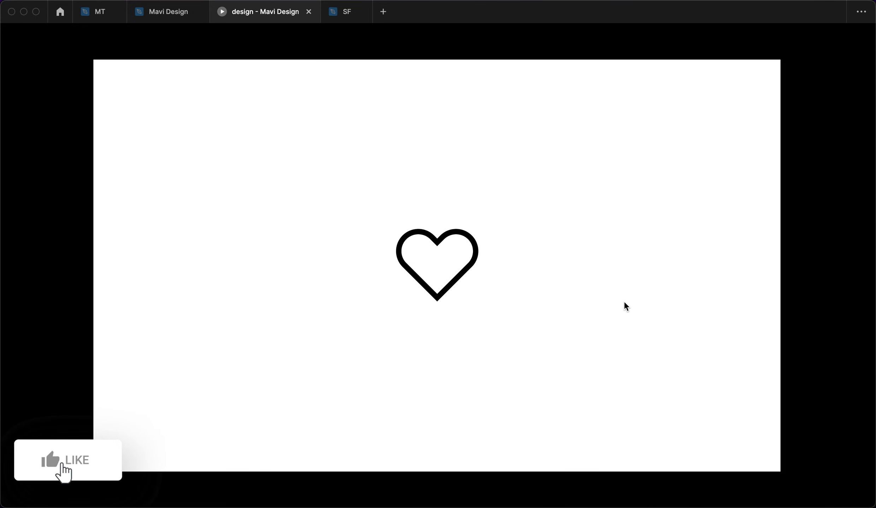
{"action": "left_click", "coordinate": [458, 269]}
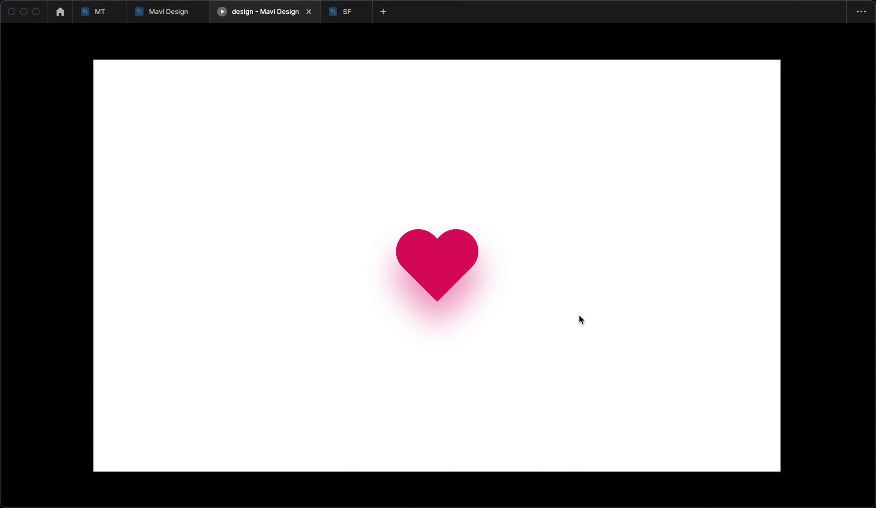
{"action": "left_click", "coordinate": [461, 268]}
{"action": "left_click", "coordinate": [457, 261]}
{"action": "left_click", "coordinate": [447, 266]}
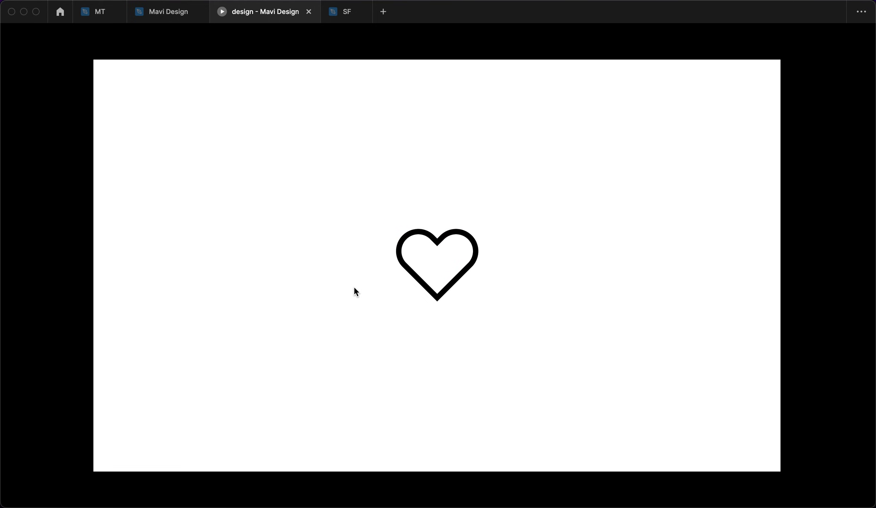
{"action": "left_click", "coordinate": [462, 260]}
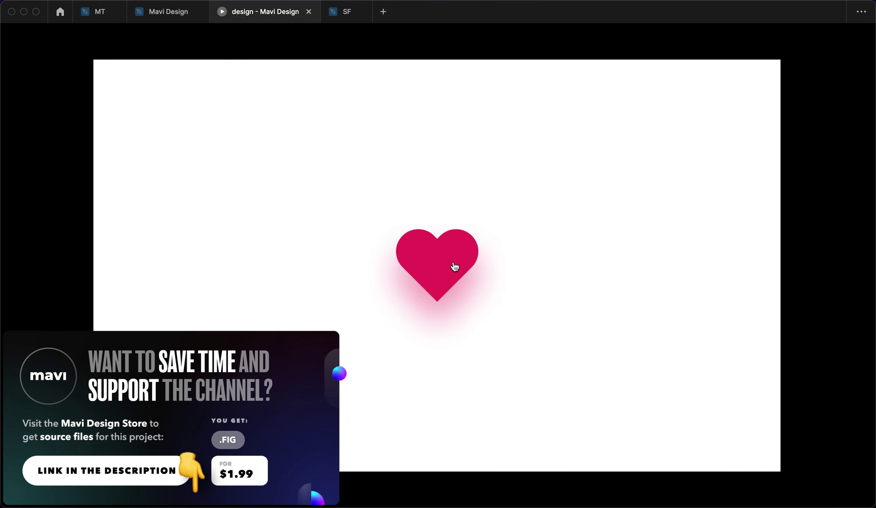
{"action": "left_click", "coordinate": [454, 267]}
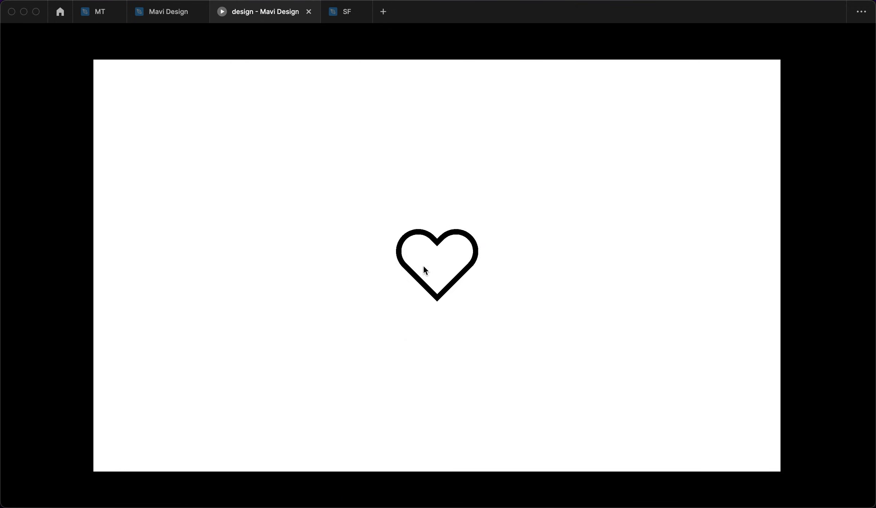